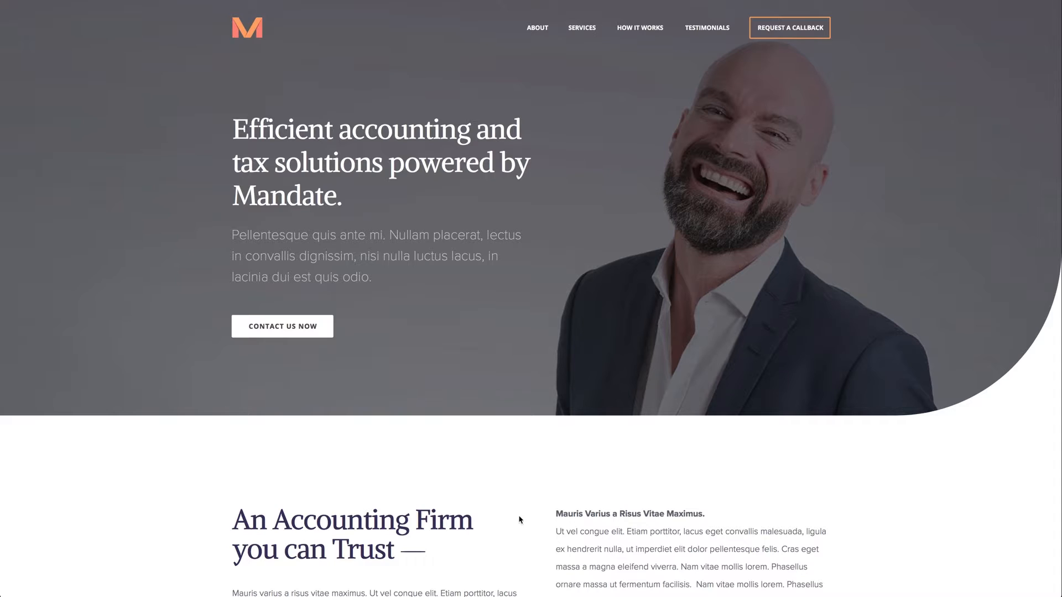
Look through the Mandate website's hero, testimonial, services and Modus Operandi sections, including the Services navigation link.
{"action": "scroll", "coordinate": [539, 344], "scroll_direction": "down", "scroll_amount": 10}
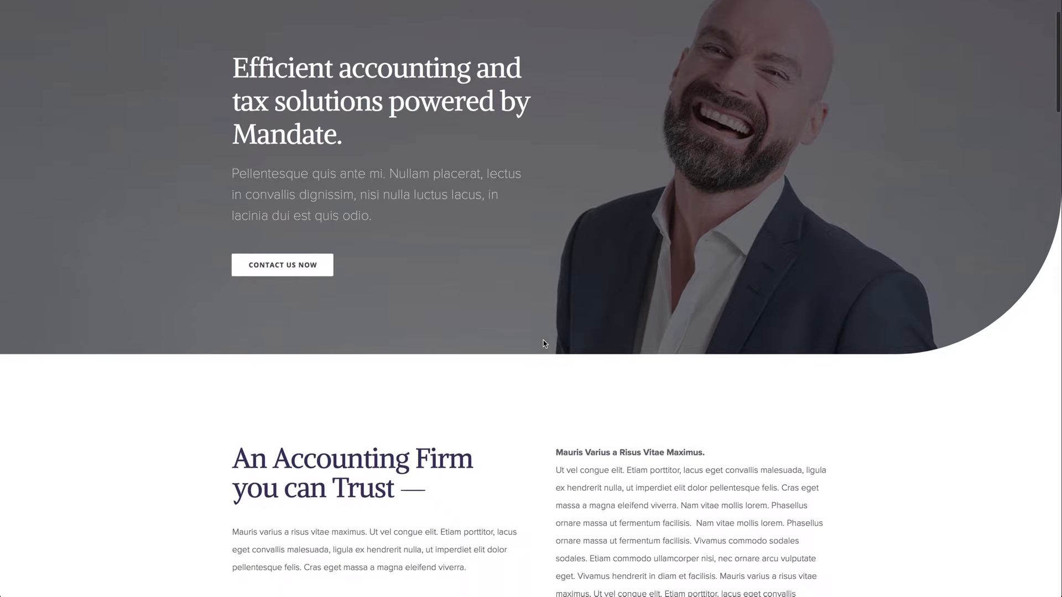
{"action": "scroll", "coordinate": [544, 344], "scroll_direction": "down", "scroll_amount": 4}
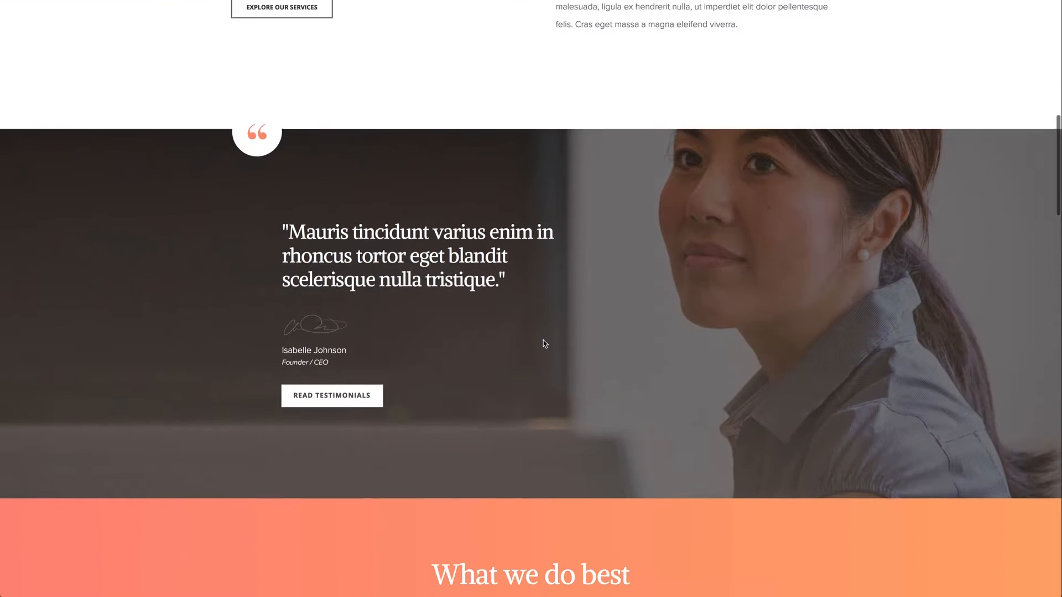
{"action": "scroll", "coordinate": [544, 344], "scroll_direction": "up", "scroll_amount": 15}
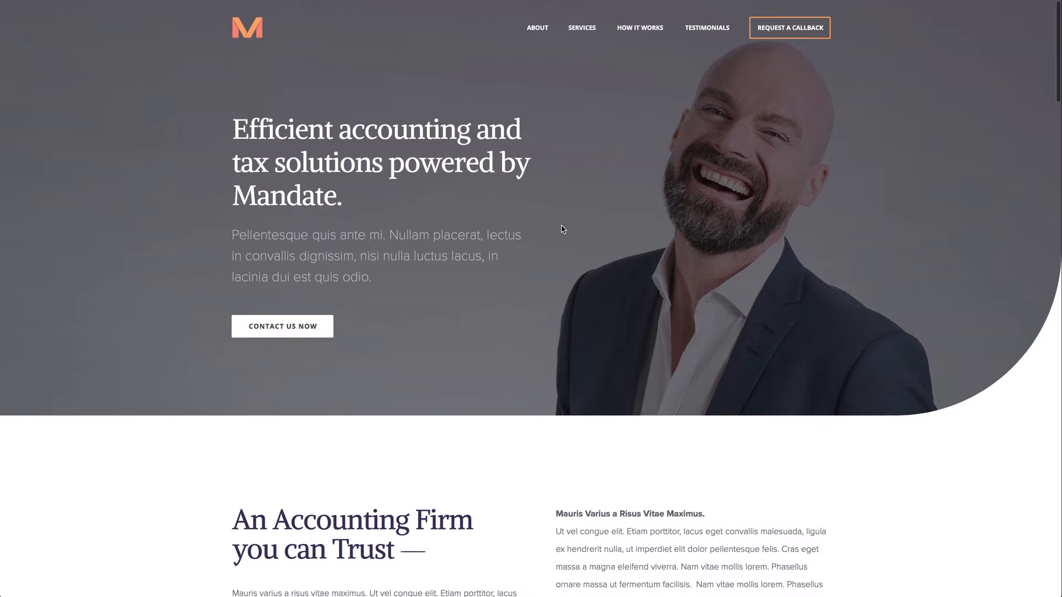
{"action": "left_click", "coordinate": [580, 30]}
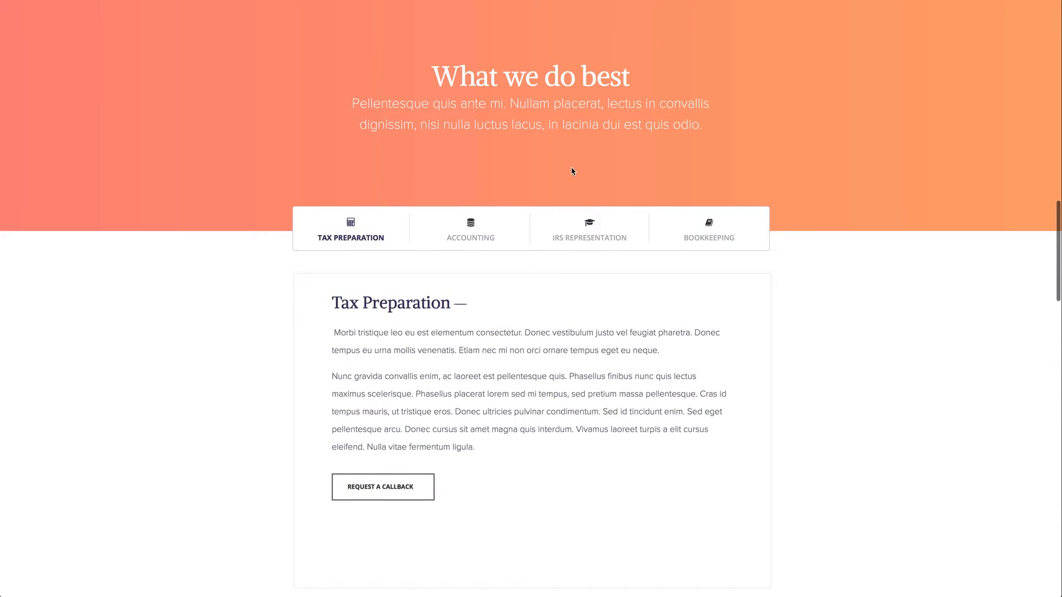
{"action": "scroll", "coordinate": [916, 240], "scroll_direction": "down", "scroll_amount": 10}
{"action": "scroll", "coordinate": [916, 241], "scroll_direction": "up", "scroll_amount": 18}
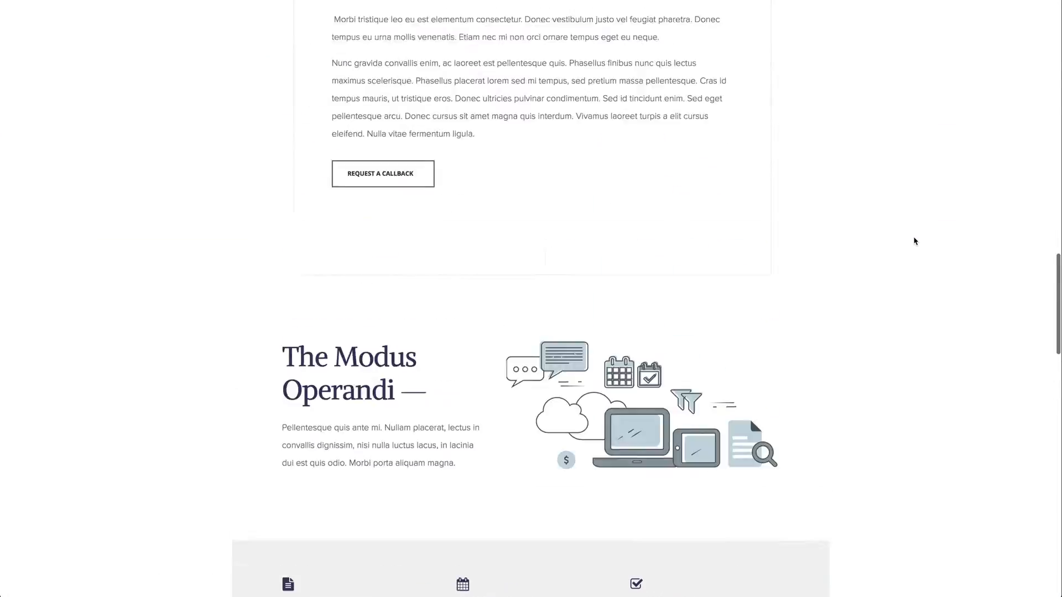
{"action": "scroll", "coordinate": [913, 240], "scroll_direction": "up", "scroll_amount": 12}
{"action": "scroll", "coordinate": [891, 243], "scroll_direction": "down", "scroll_amount": 3}
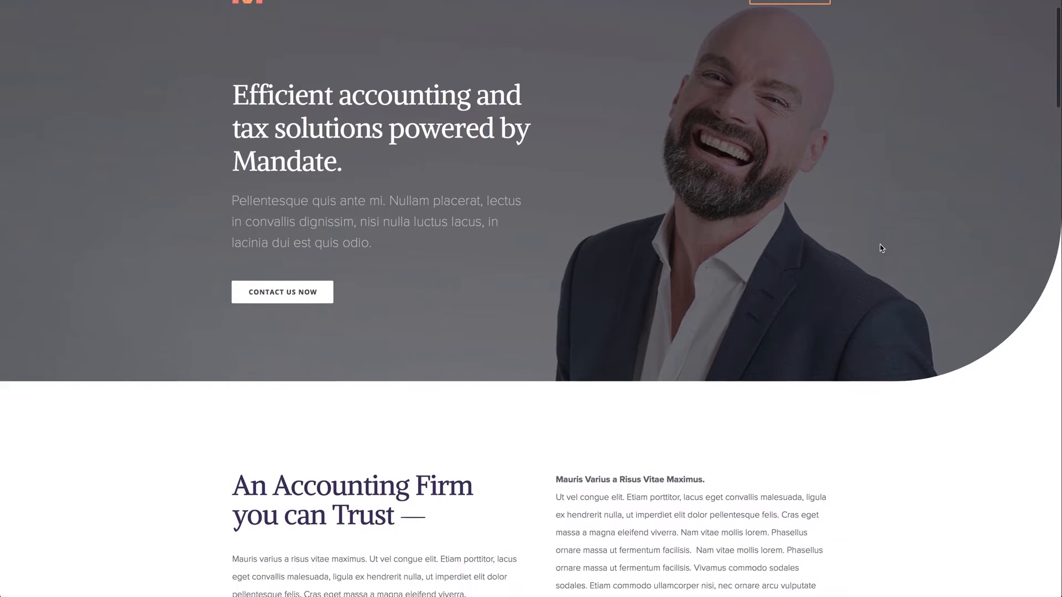
{"action": "scroll", "coordinate": [883, 252], "scroll_direction": "down", "scroll_amount": 8}
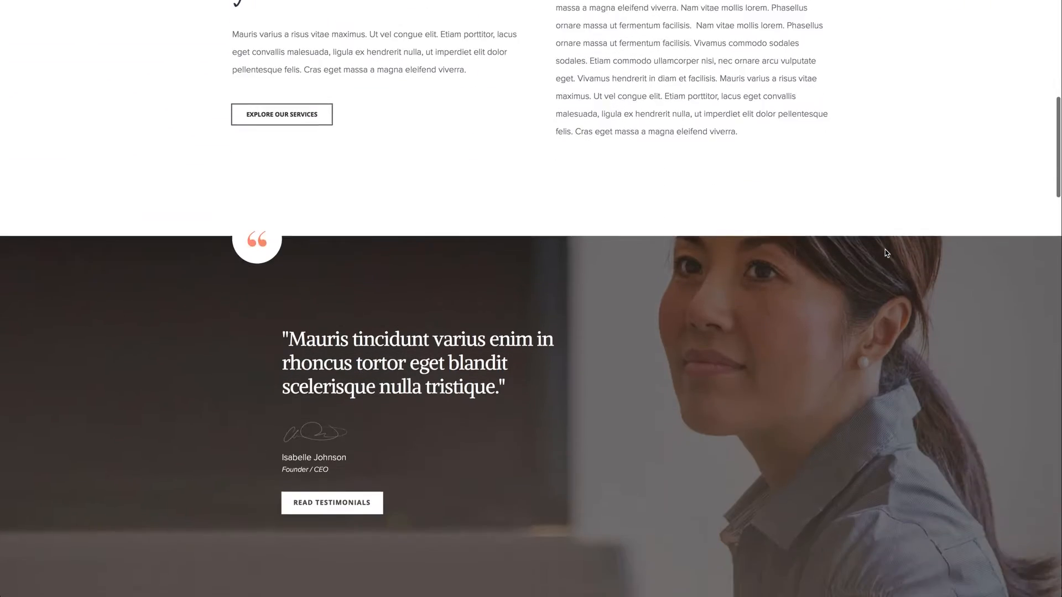
{"action": "scroll", "coordinate": [885, 252], "scroll_direction": "down", "scroll_amount": 6}
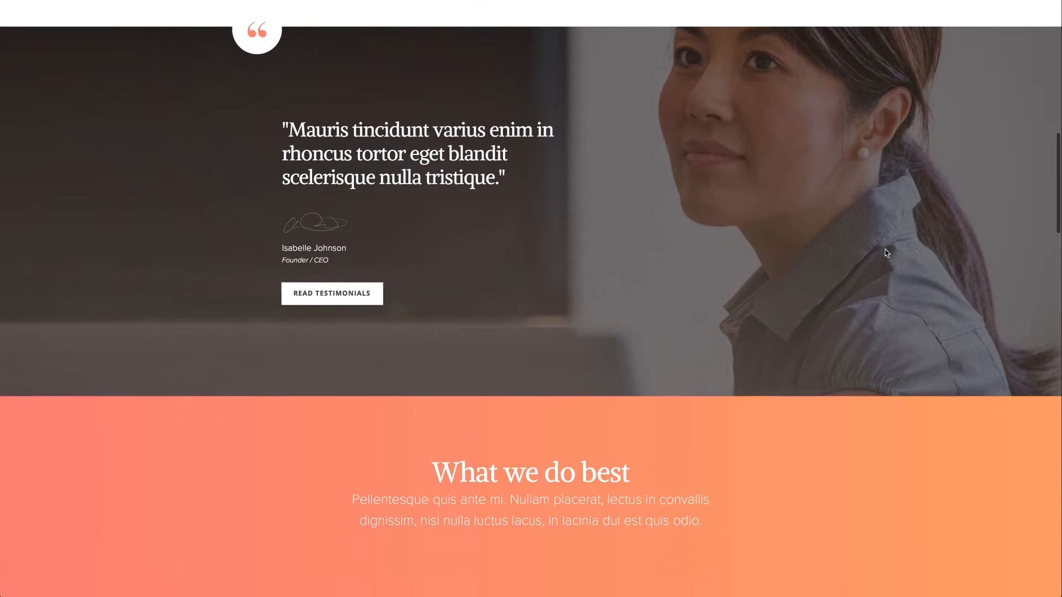
{"action": "scroll", "coordinate": [886, 252], "scroll_direction": "down", "scroll_amount": 1}
{"action": "scroll", "coordinate": [884, 250], "scroll_direction": "up", "scroll_amount": 20}
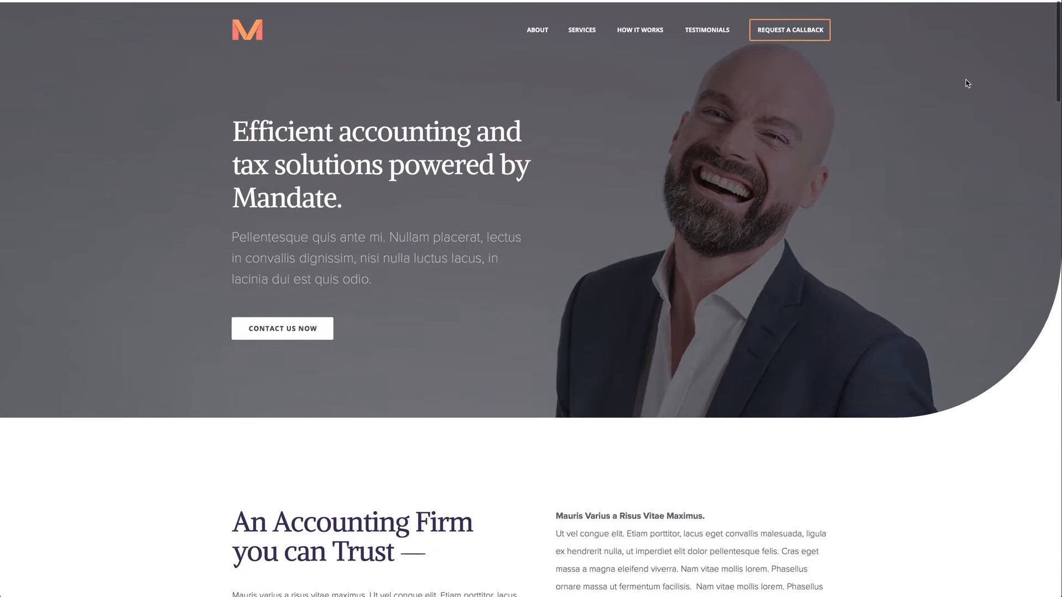
{"action": "left_click_drag", "start_coordinate": [1058, 13], "coordinate": [1061, 53]}
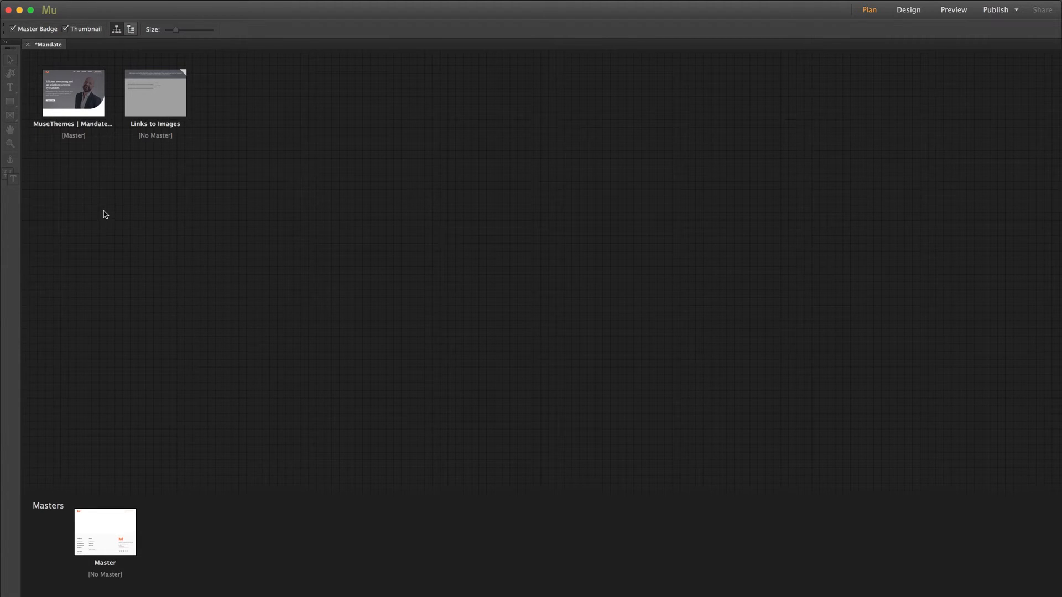
Open the Master page for editing and review its layout properties for the 1200 px breakpoint.
{"action": "double_click", "coordinate": [107, 540]}
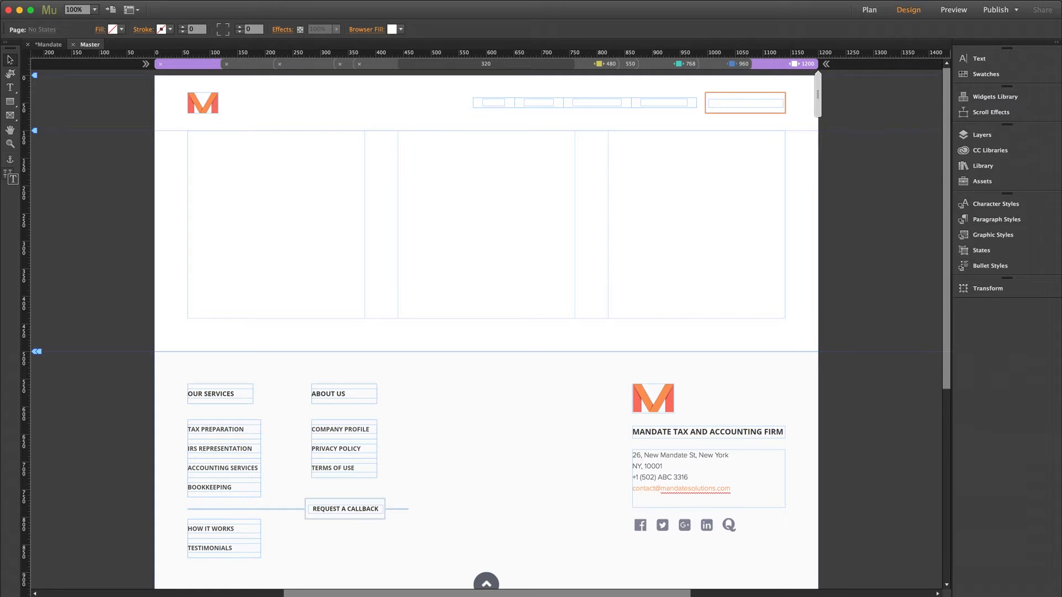
{"action": "left_click", "coordinate": [162, 0]}
{"action": "left_click", "coordinate": [188, 43]}
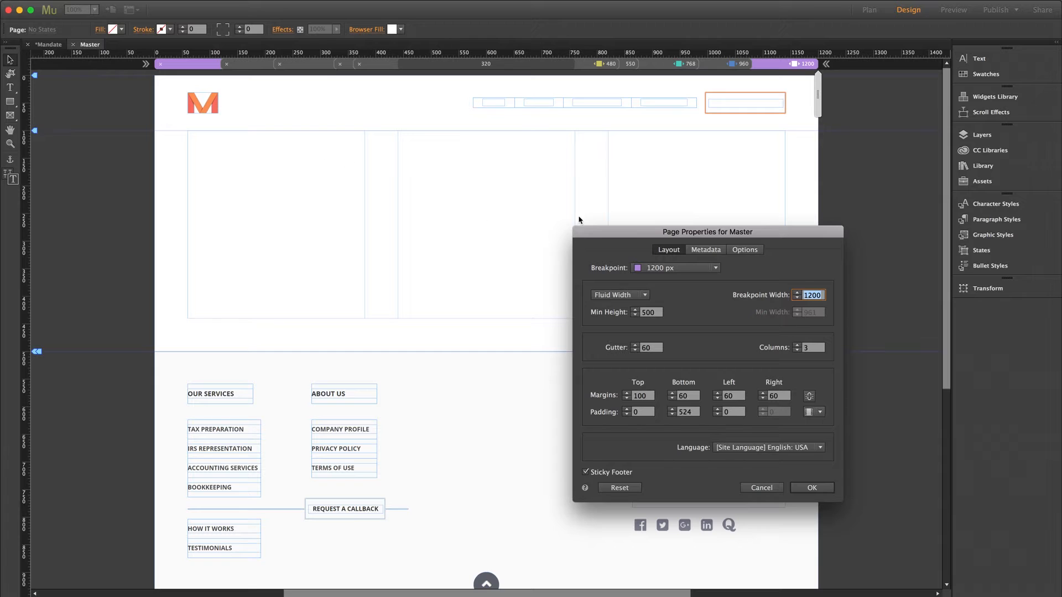
{"action": "left_click", "coordinate": [769, 489]}
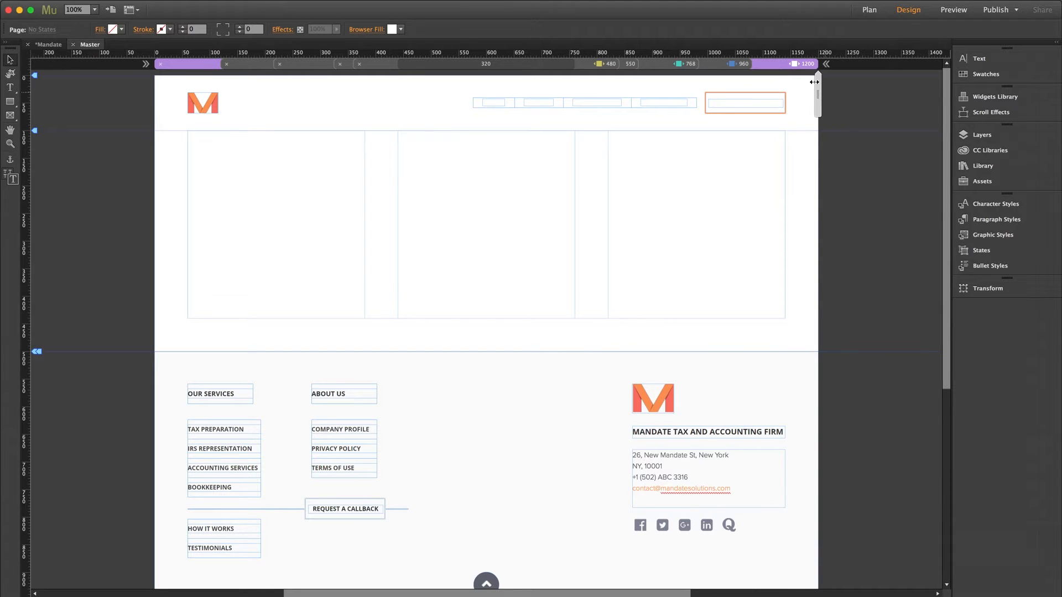
Set the Master page's browser fill to the 50% grey swatch (#808080) to reveal the white header menu text.
{"action": "left_click", "coordinate": [651, 103]}
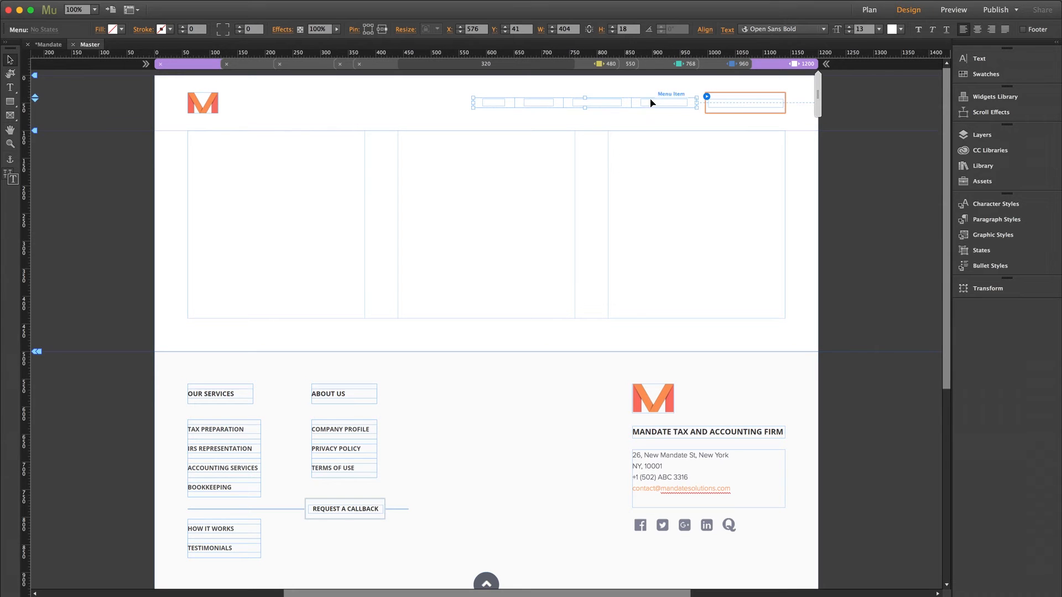
{"action": "left_click", "coordinate": [752, 98]}
{"action": "left_click", "coordinate": [883, 113]}
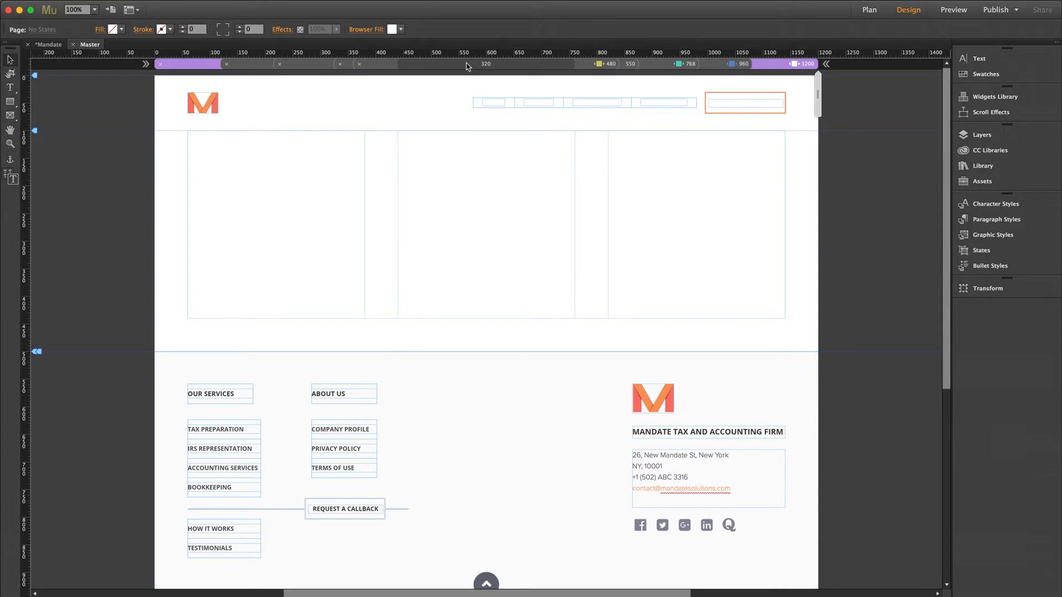
{"action": "left_click", "coordinate": [400, 31]}
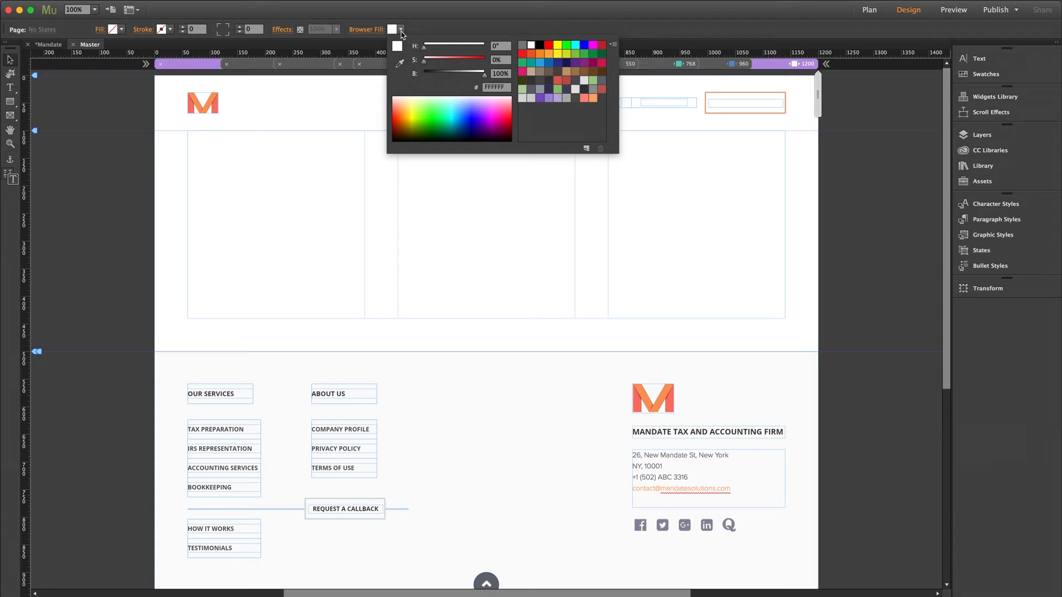
{"action": "left_click", "coordinate": [522, 45]}
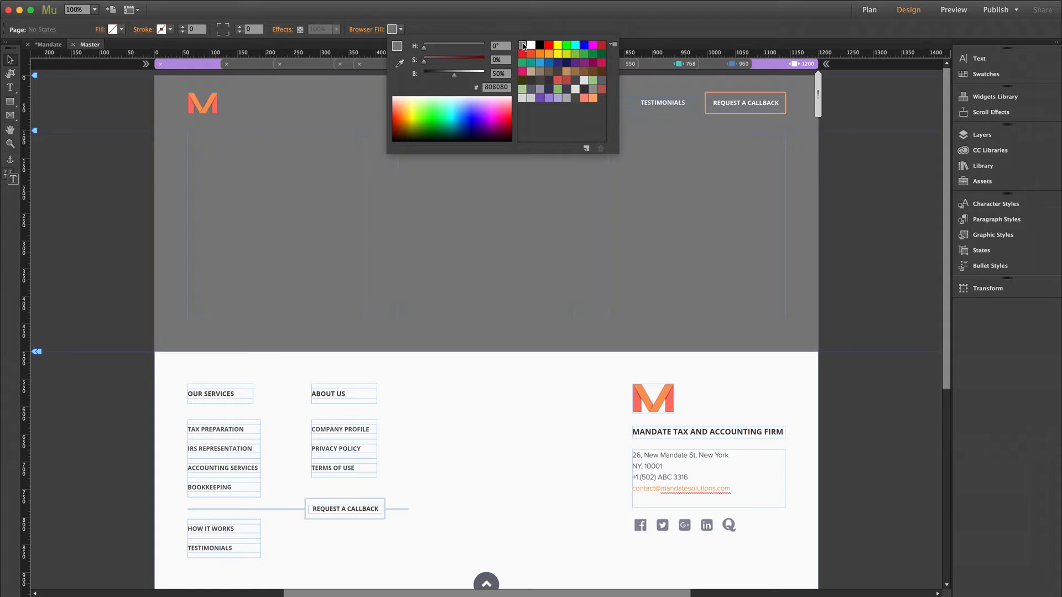
{"action": "left_click", "coordinate": [890, 198]}
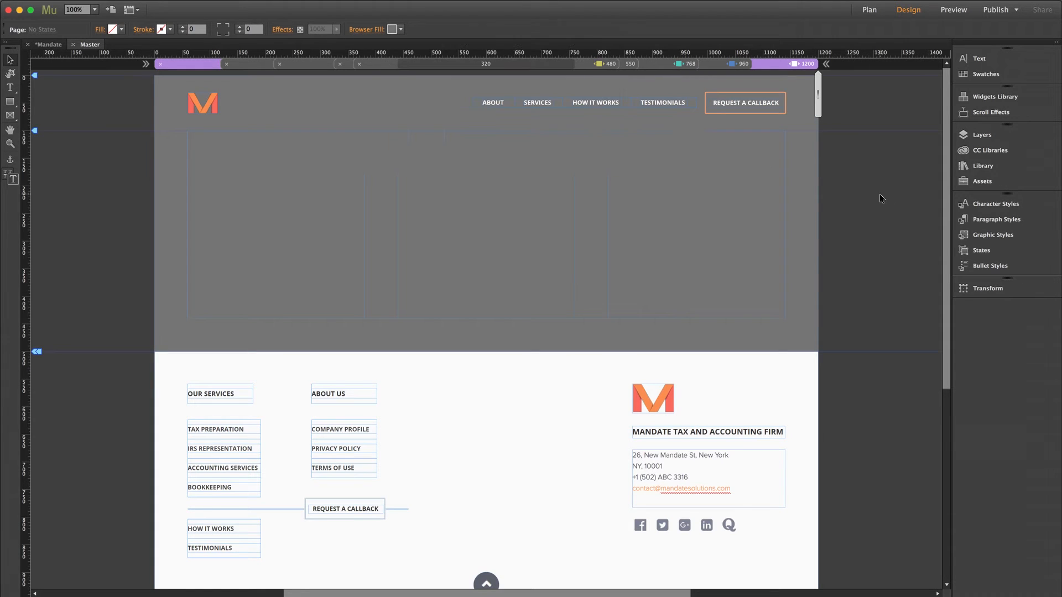
Examine the header menu's widget options and the hyperlink assigned to its Services item.
{"action": "left_click", "coordinate": [503, 105]}
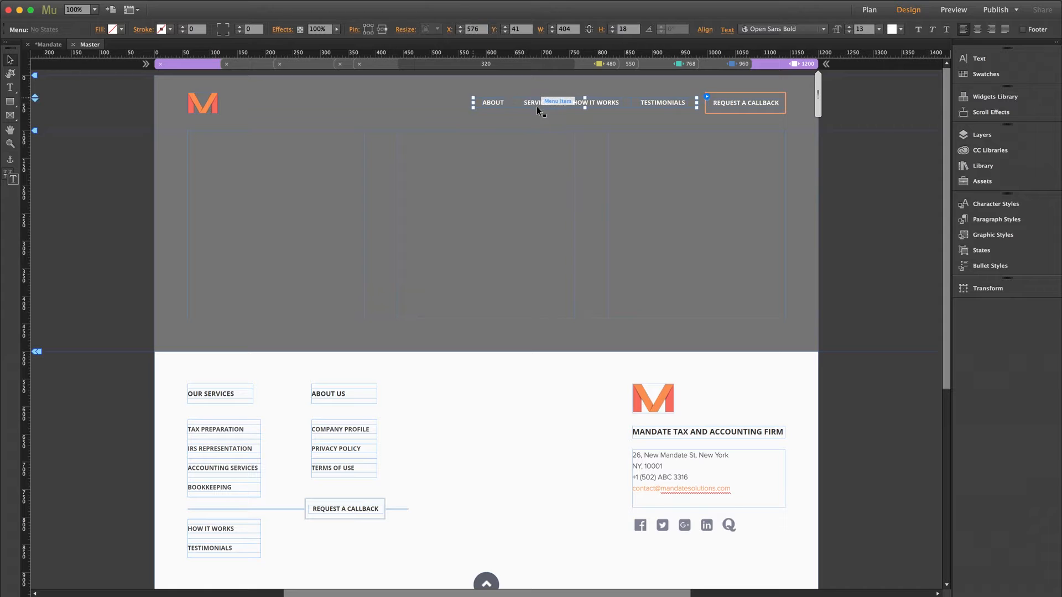
{"action": "left_click", "coordinate": [706, 97]}
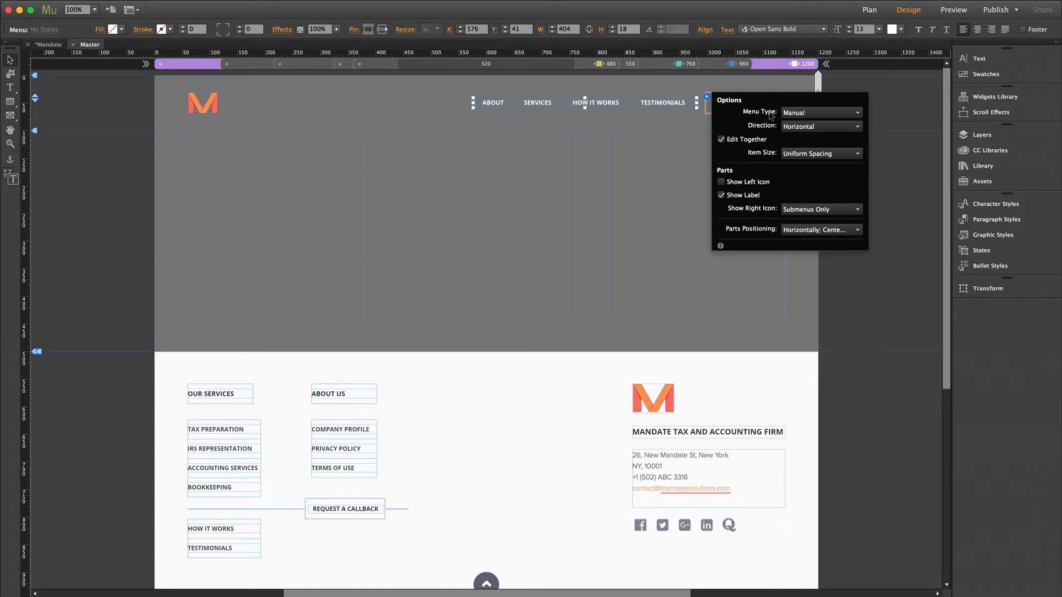
{"action": "left_click", "coordinate": [665, 122]}
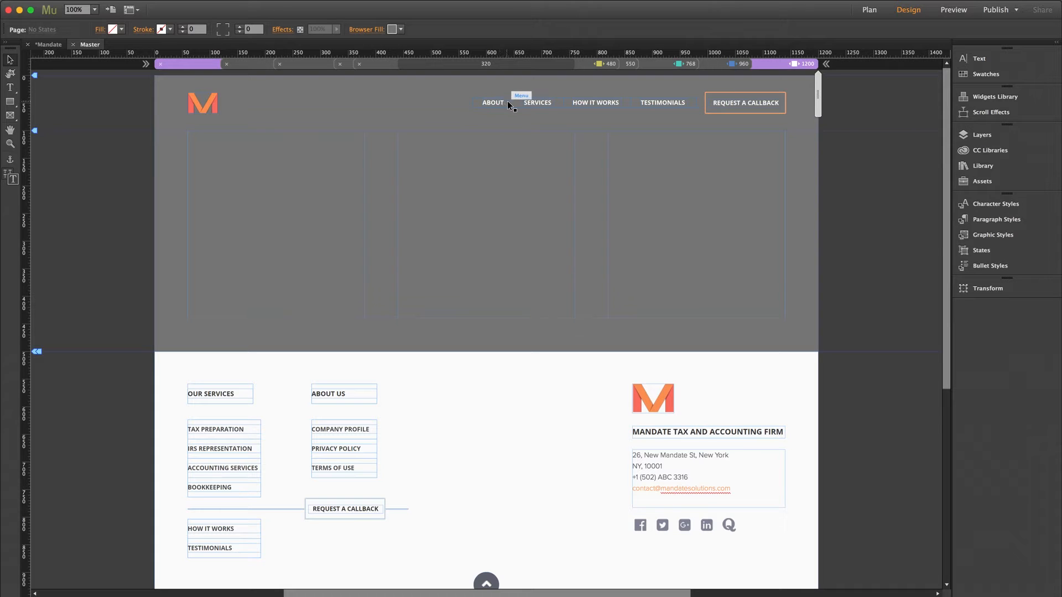
{"action": "left_click", "coordinate": [539, 105]}
{"action": "left_click", "coordinate": [540, 105]}
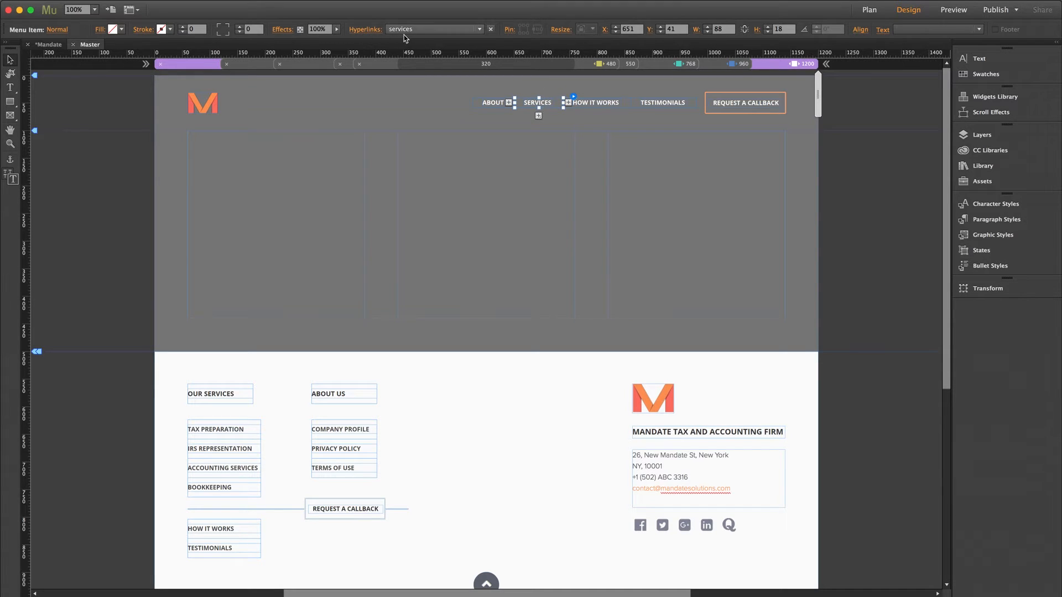
Restore the Master page's browser fill to white.
{"action": "left_click", "coordinate": [422, 90]}
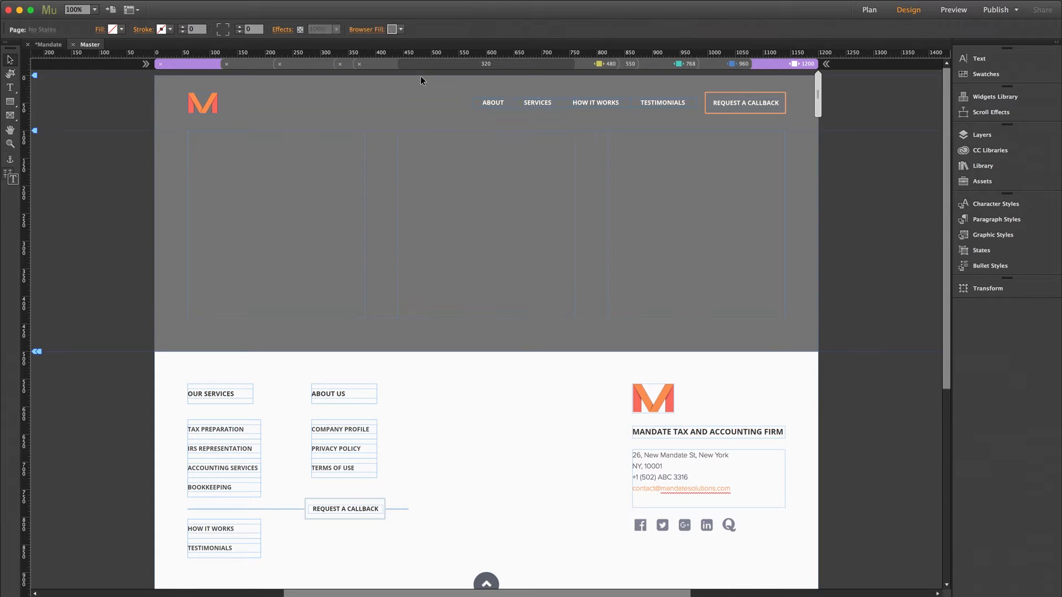
{"action": "left_click", "coordinate": [401, 29]}
{"action": "left_click", "coordinate": [528, 44]}
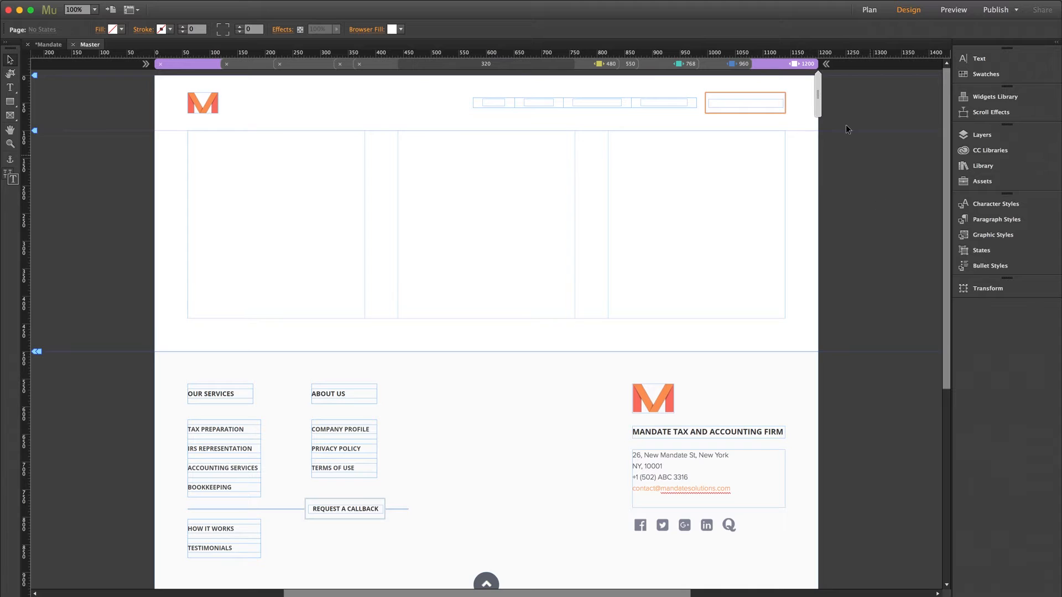
Switch the Master page to the 768 px breakpoint and expand the header accordion's mobile menu.
{"action": "left_click", "coordinate": [668, 67]}
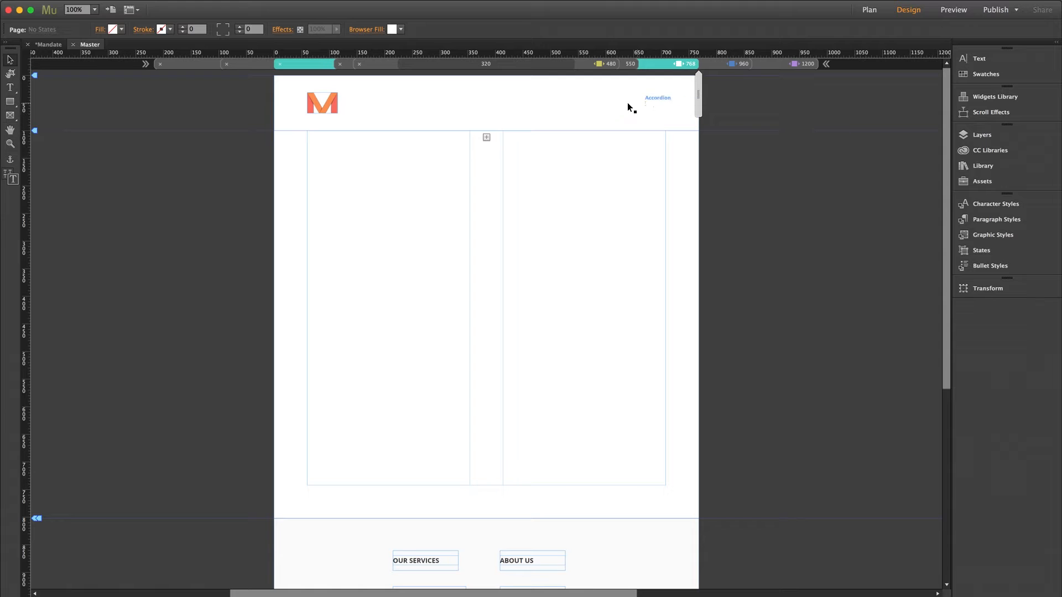
{"action": "left_click", "coordinate": [595, 104]}
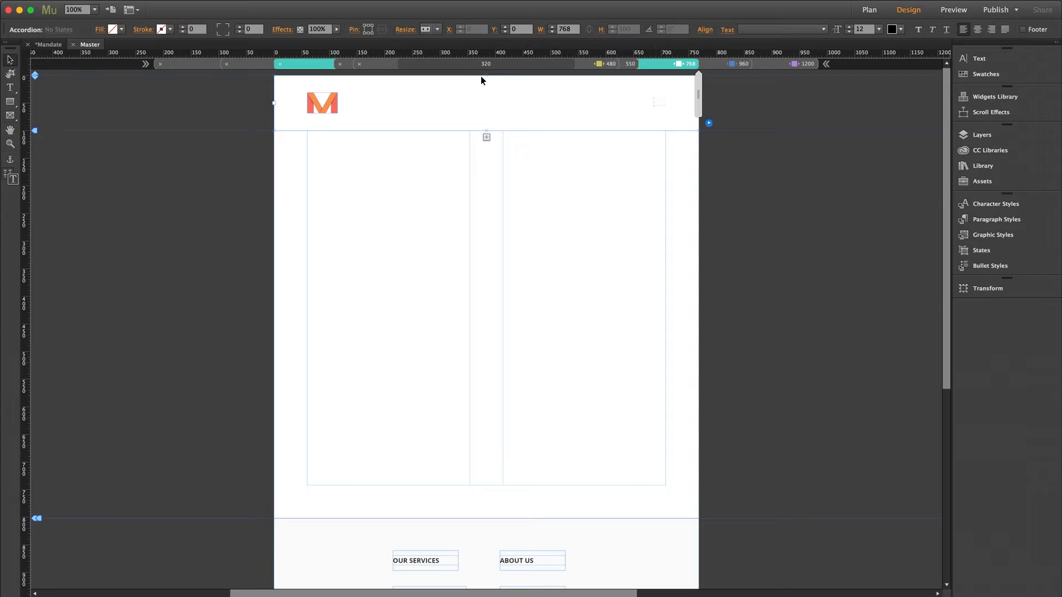
{"action": "left_click", "coordinate": [563, 102]}
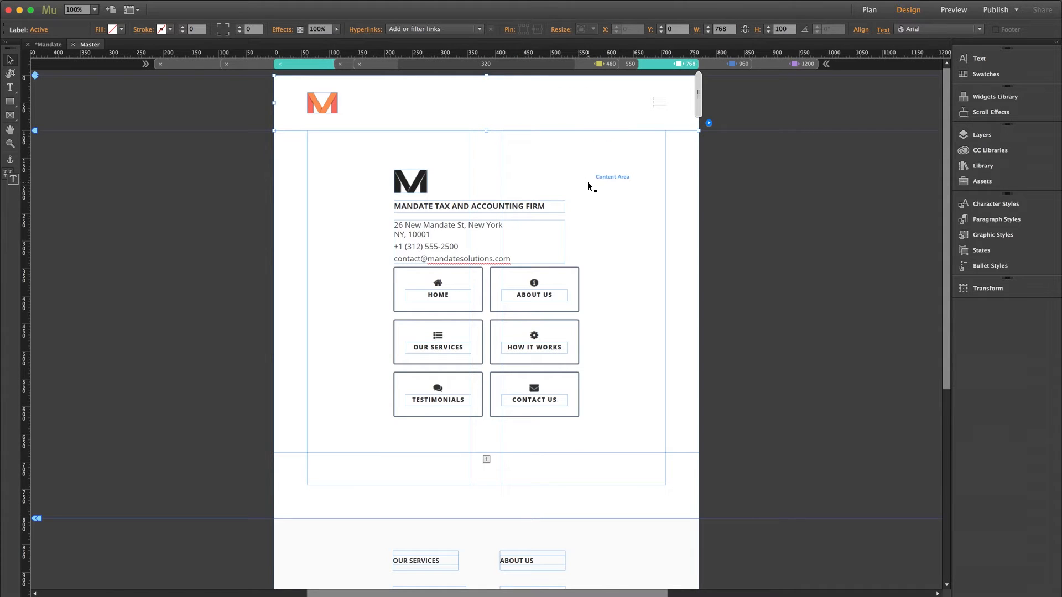
Examine the Home button and the editable contact details inside the expanded accordion, and collapse the accordion.
{"action": "left_click", "coordinate": [454, 284]}
{"action": "left_click", "coordinate": [455, 285]}
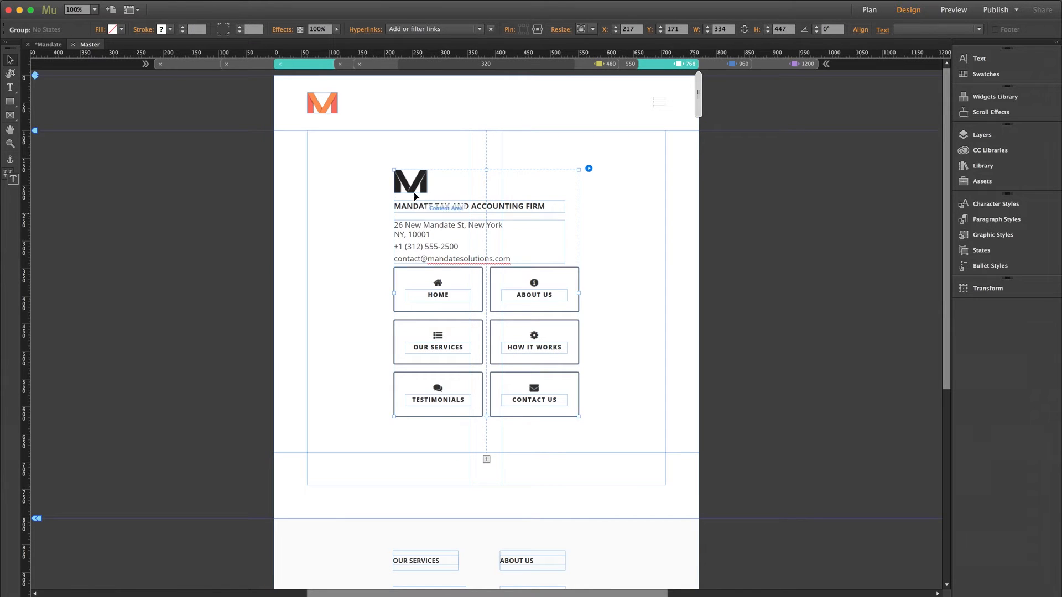
{"action": "left_click", "coordinate": [452, 279]}
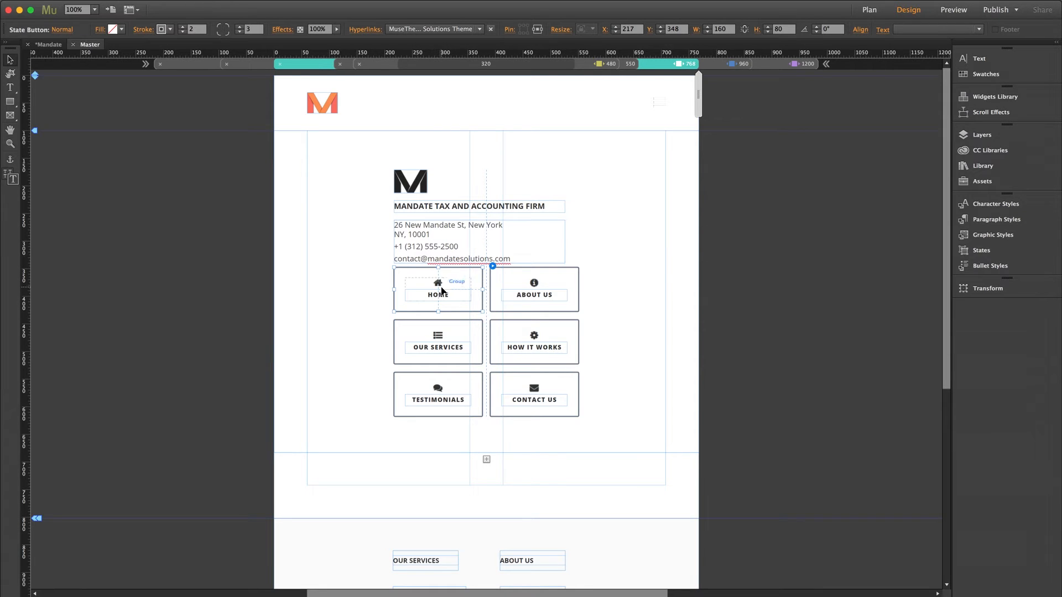
{"action": "left_click", "coordinate": [431, 249]}
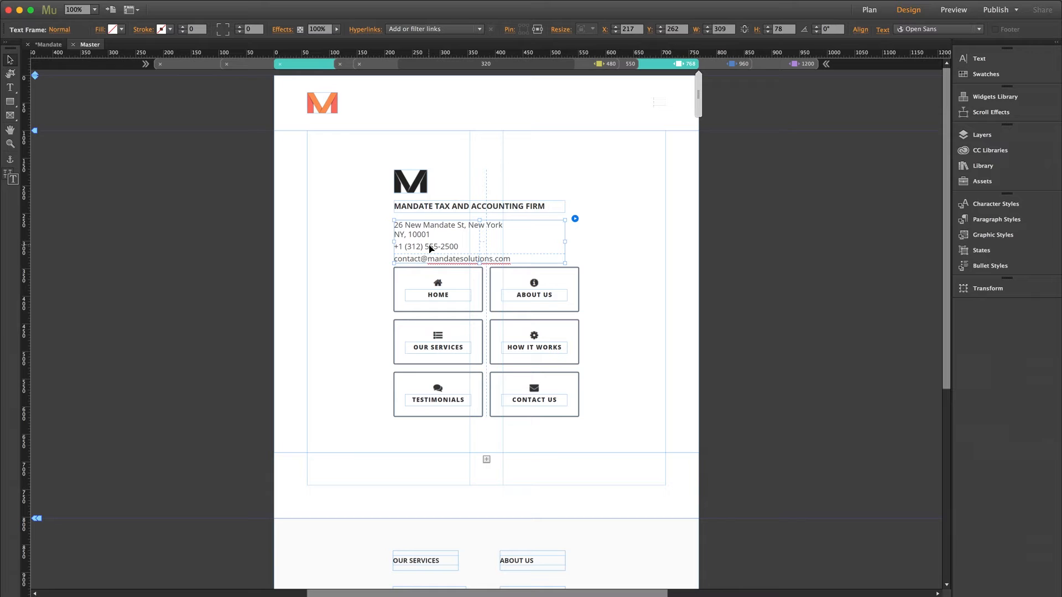
{"action": "triple_click", "coordinate": [431, 249]}
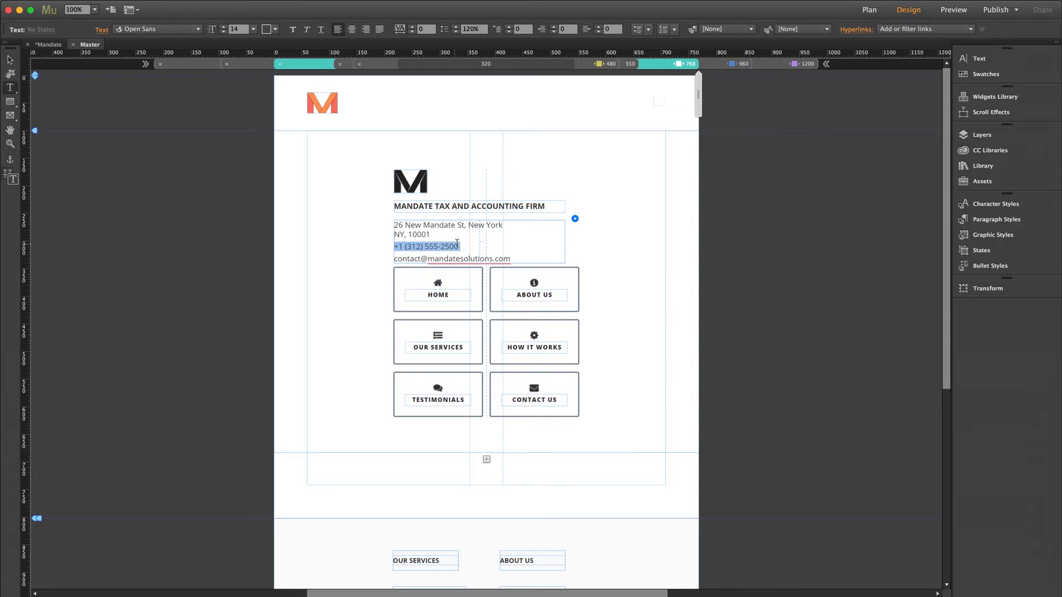
{"action": "key", "text": "Right"}
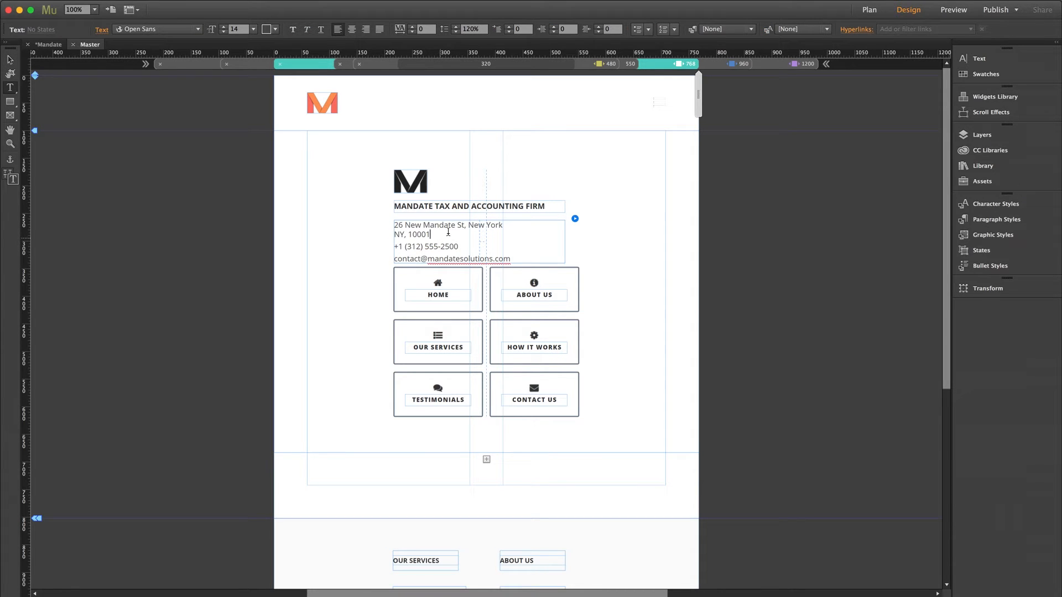
{"action": "left_click", "coordinate": [456, 225]}
{"action": "left_click", "coordinate": [12, 61]}
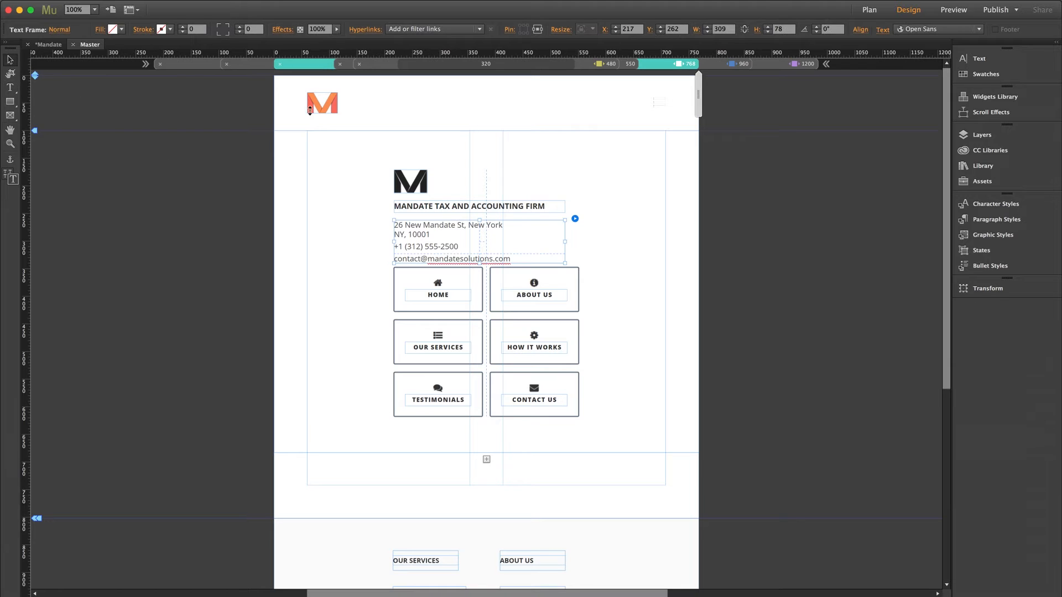
{"action": "left_click", "coordinate": [585, 113]}
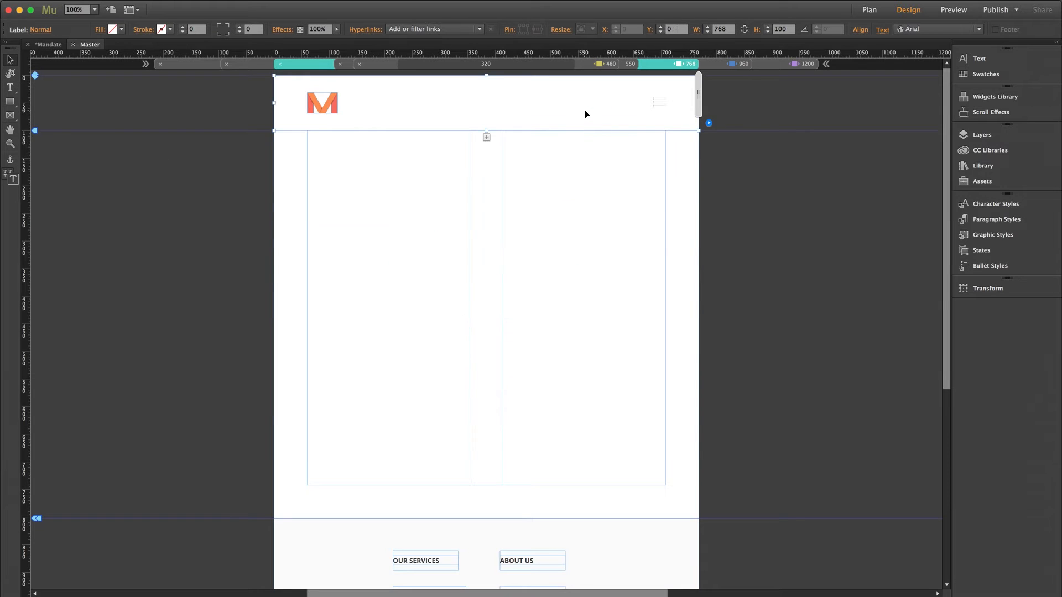
{"action": "left_click", "coordinate": [848, 223]}
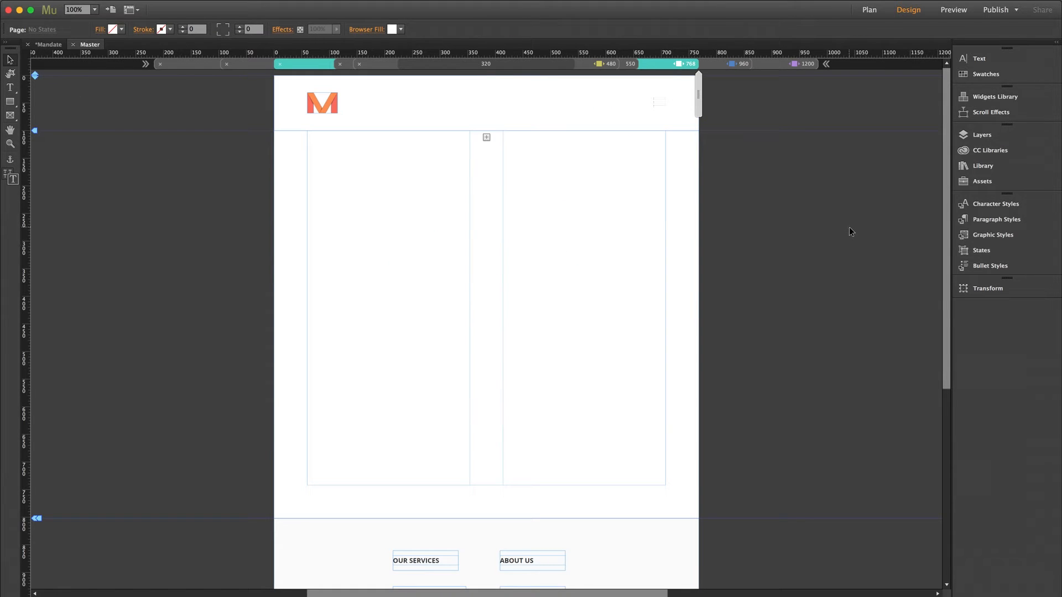
Review the Links to Images page's options in the site plan, and open the MuseThemes | Mandate home page for design.
{"action": "left_click", "coordinate": [868, 11]}
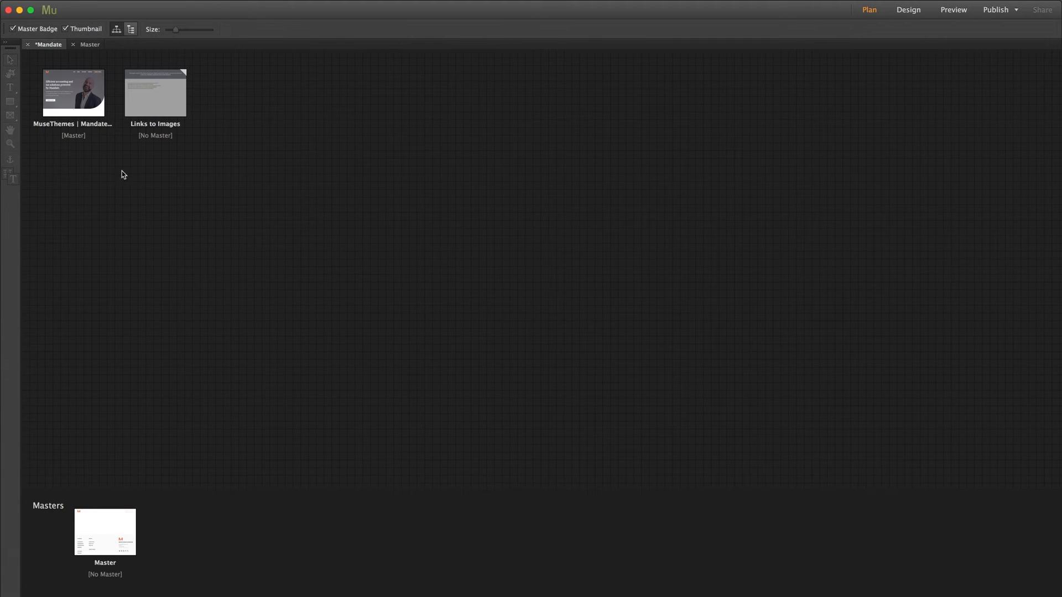
{"action": "mouse_move", "coordinate": [92, 115]}
{"action": "right_click", "coordinate": [165, 103]}
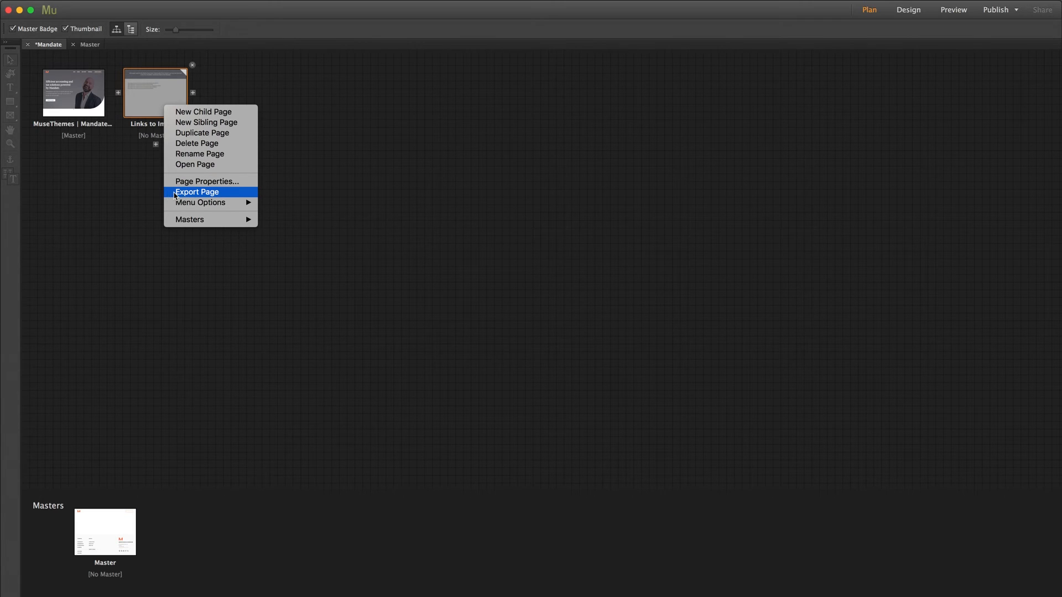
{"action": "left_click", "coordinate": [104, 171]}
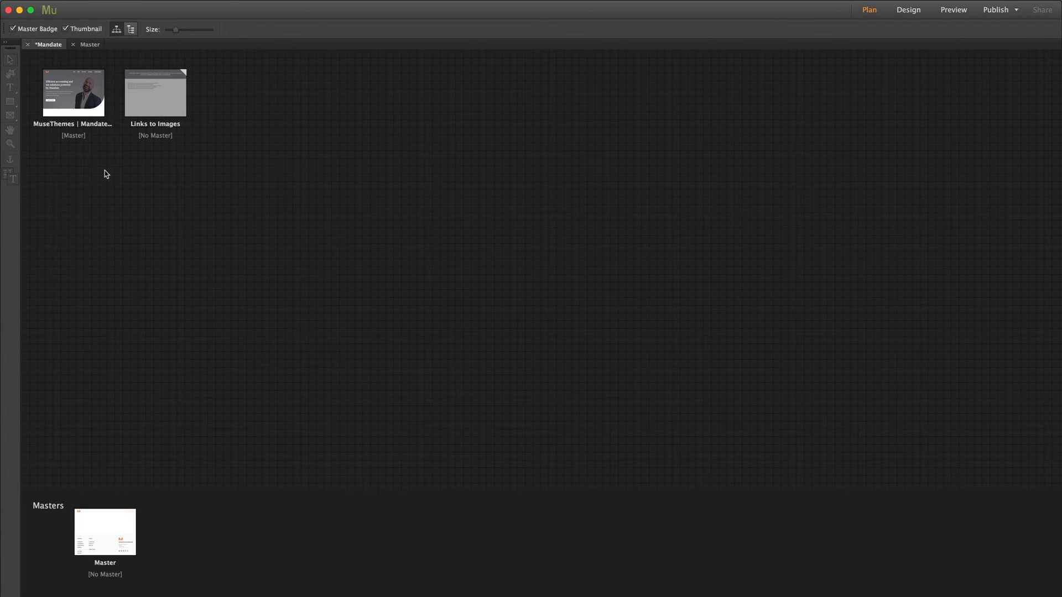
{"action": "double_click", "coordinate": [80, 108]}
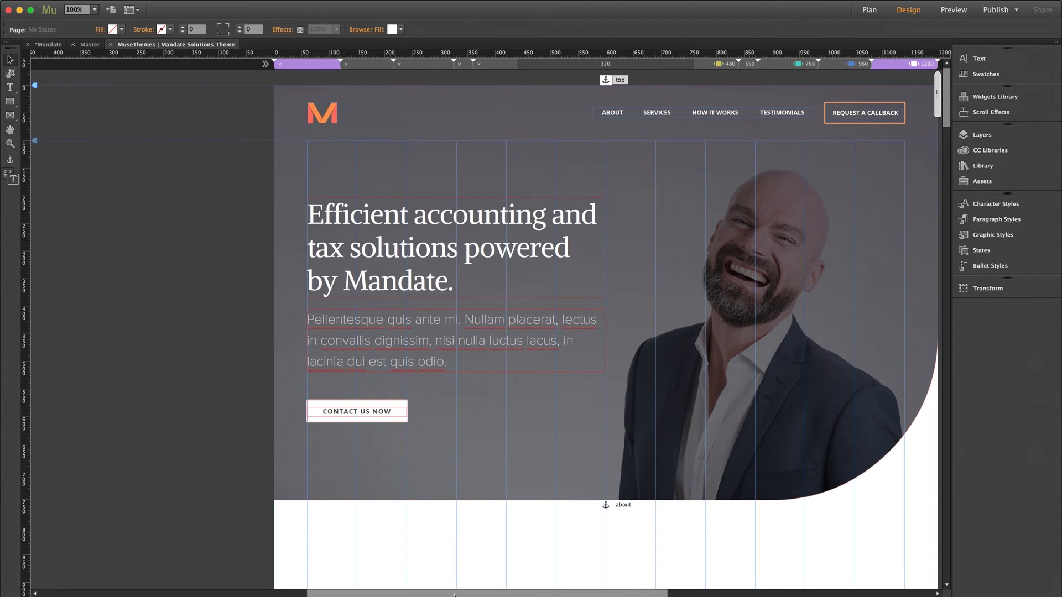
{"action": "left_click_drag", "start_coordinate": [453, 593], "coordinate": [482, 593]}
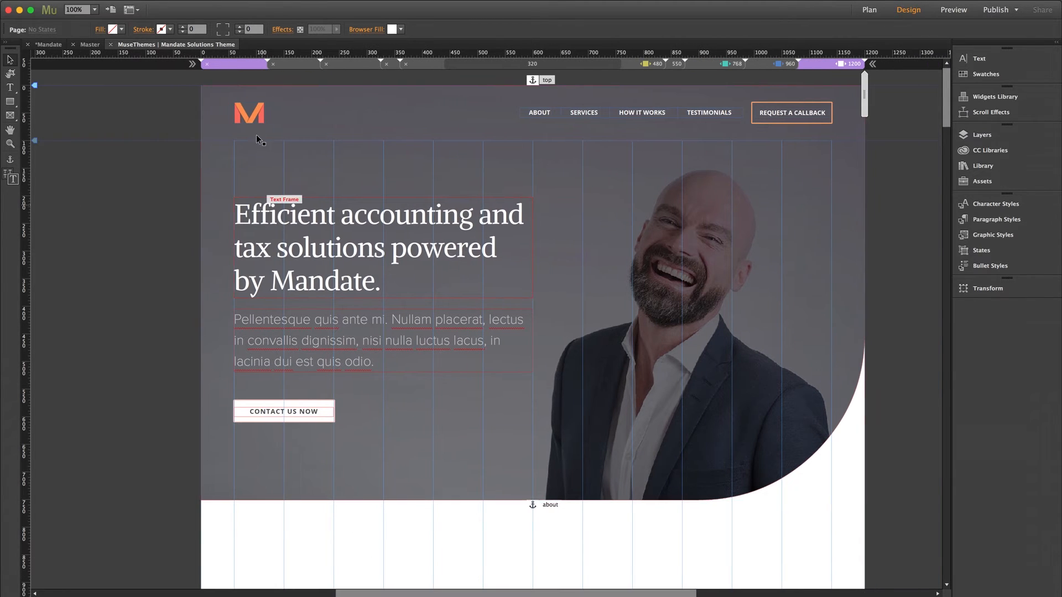
Examine the hero rectangle's background image fill and corner radius at the start of the home page.
{"action": "left_click", "coordinate": [633, 113]}
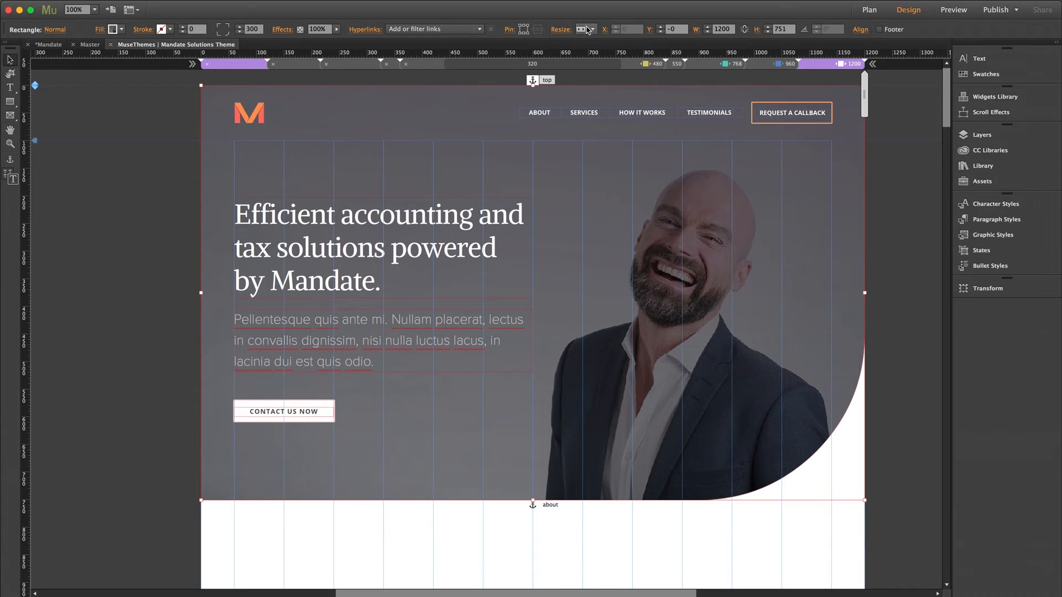
{"action": "left_click", "coordinate": [103, 31]}
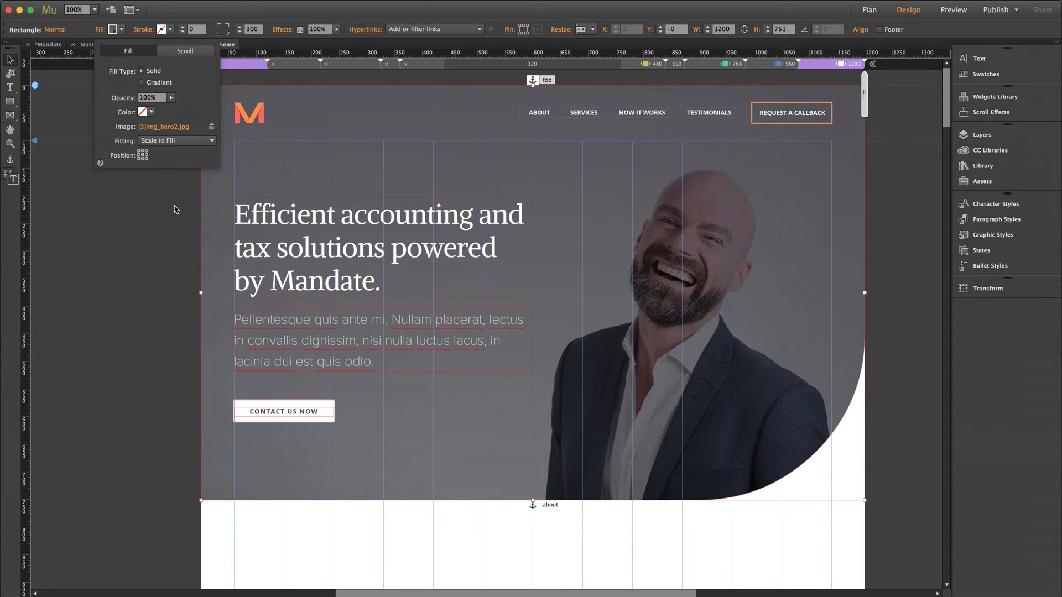
{"action": "left_click", "coordinate": [850, 416]}
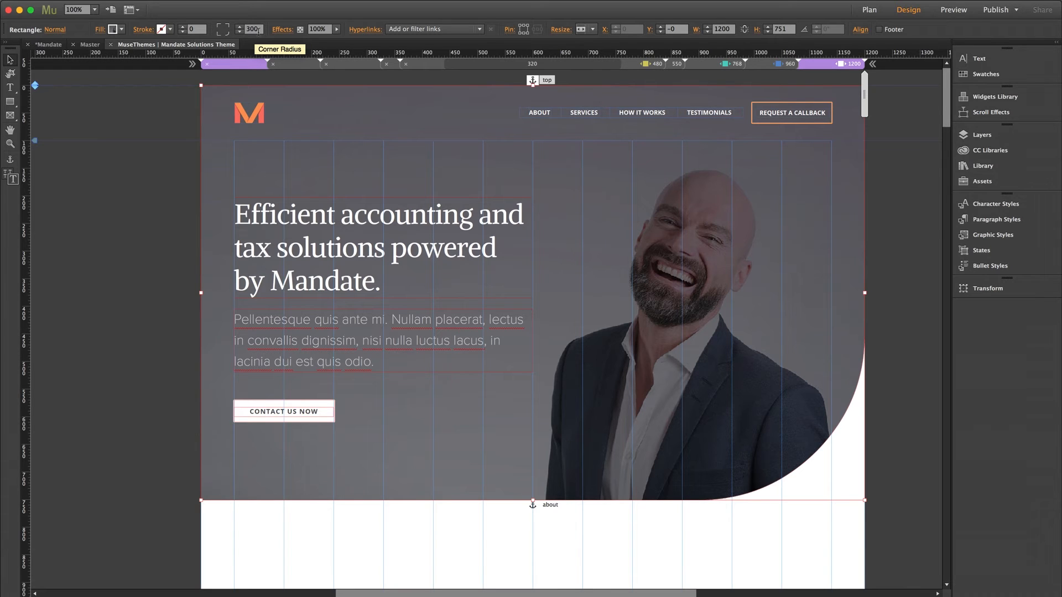
{"action": "left_click", "coordinate": [128, 261]}
{"action": "scroll", "coordinate": [945, 168], "scroll_direction": "down", "scroll_amount": 1}
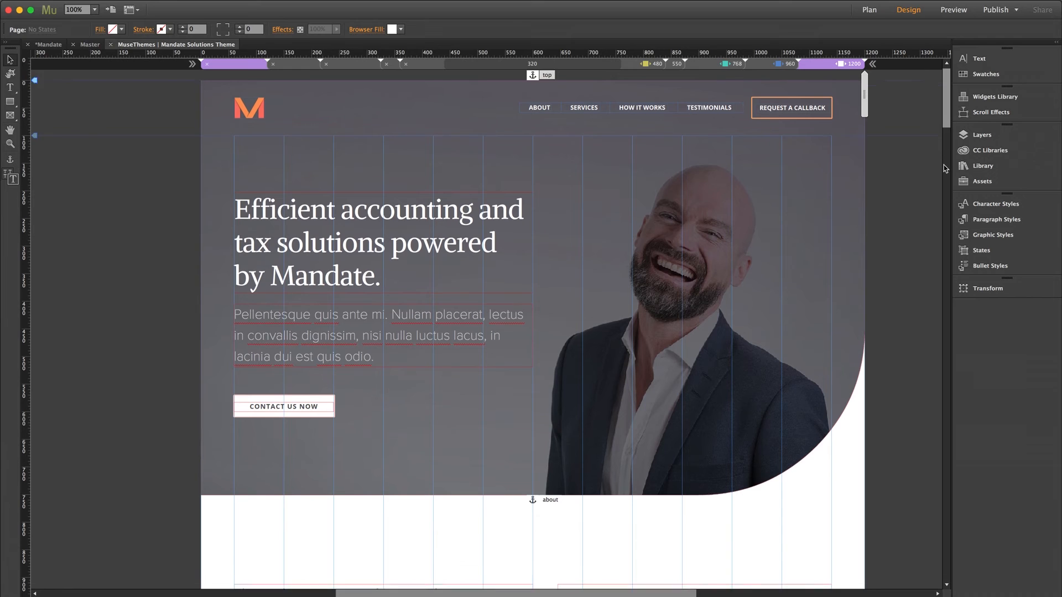
Review the page down to the What we do best section and show its Accounting and Bookkeeping tabs.
{"action": "left_click_drag", "start_coordinate": [943, 168], "coordinate": [945, 262]}
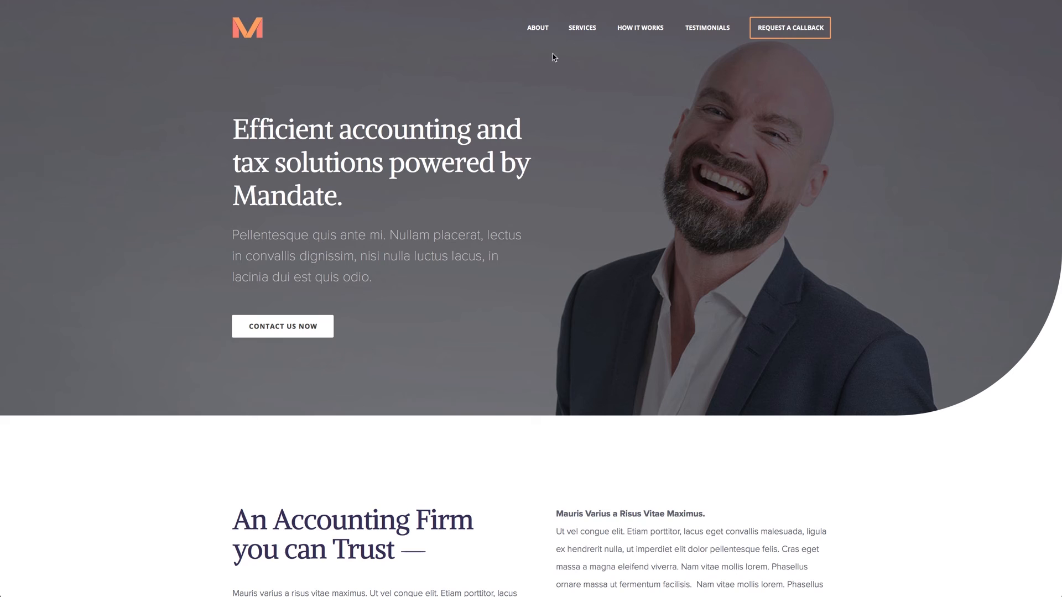
{"action": "left_click", "coordinate": [578, 28]}
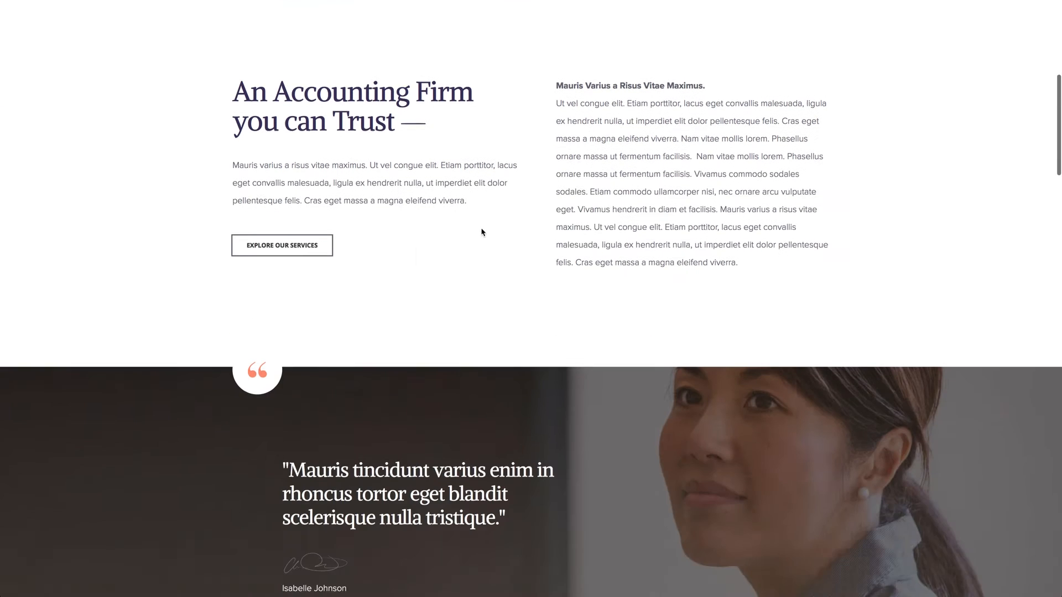
{"action": "left_click", "coordinate": [382, 237]}
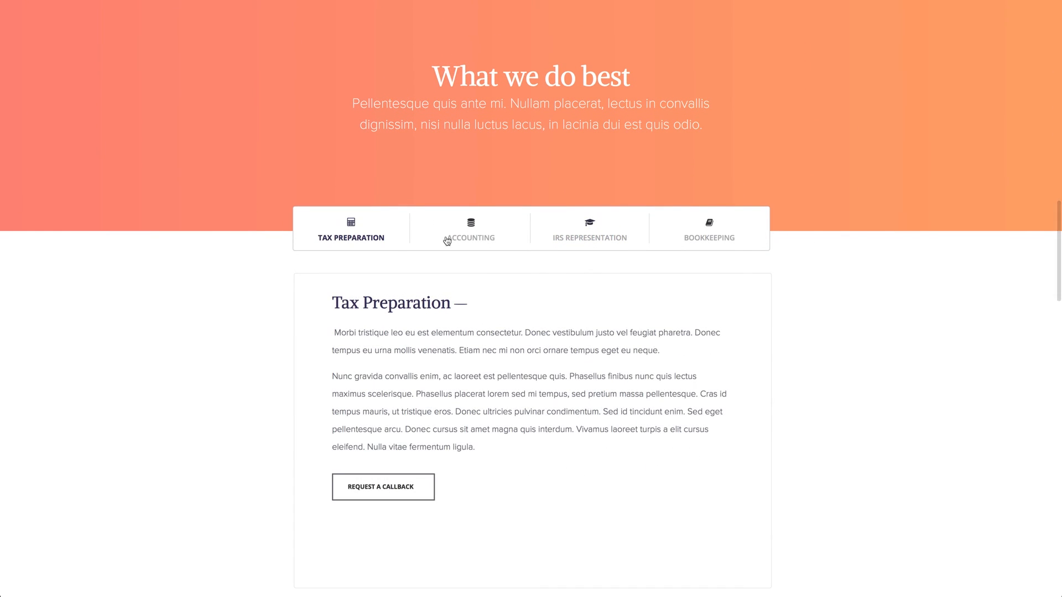
{"action": "left_click", "coordinate": [459, 240]}
{"action": "left_click", "coordinate": [703, 241]}
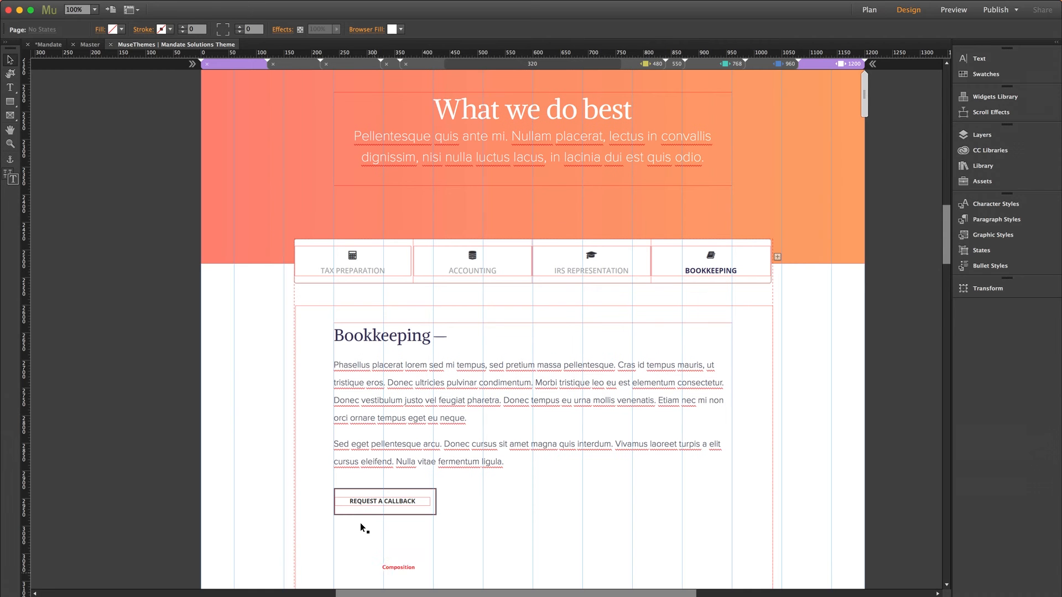
Select the services composition and go through its Tax Preparation, Accounting, IRS Representation and Bookkeeping triggers in turn.
{"action": "left_click", "coordinate": [536, 321]}
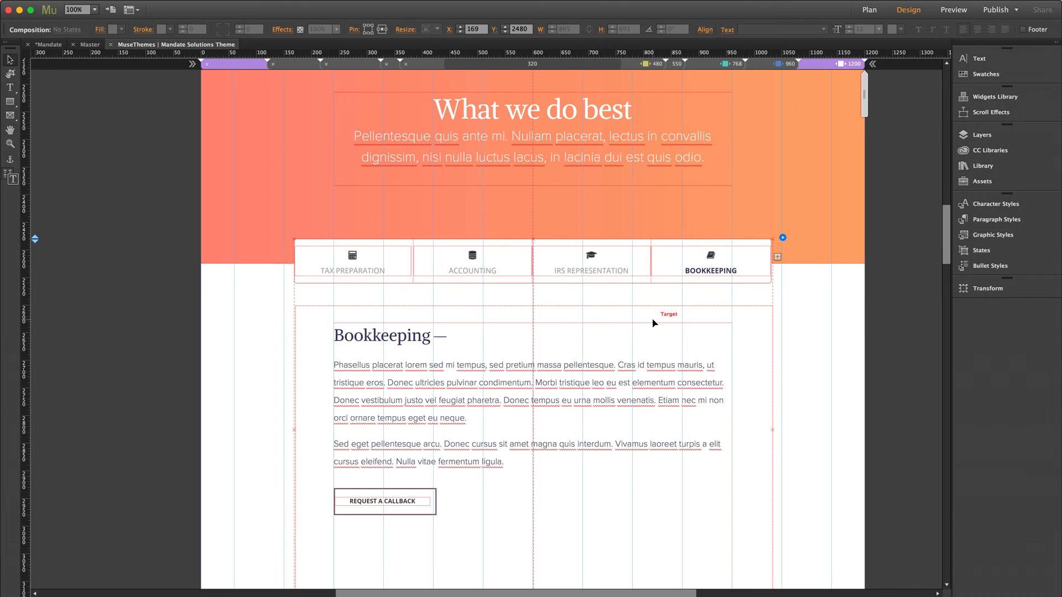
{"action": "left_click", "coordinate": [388, 266]}
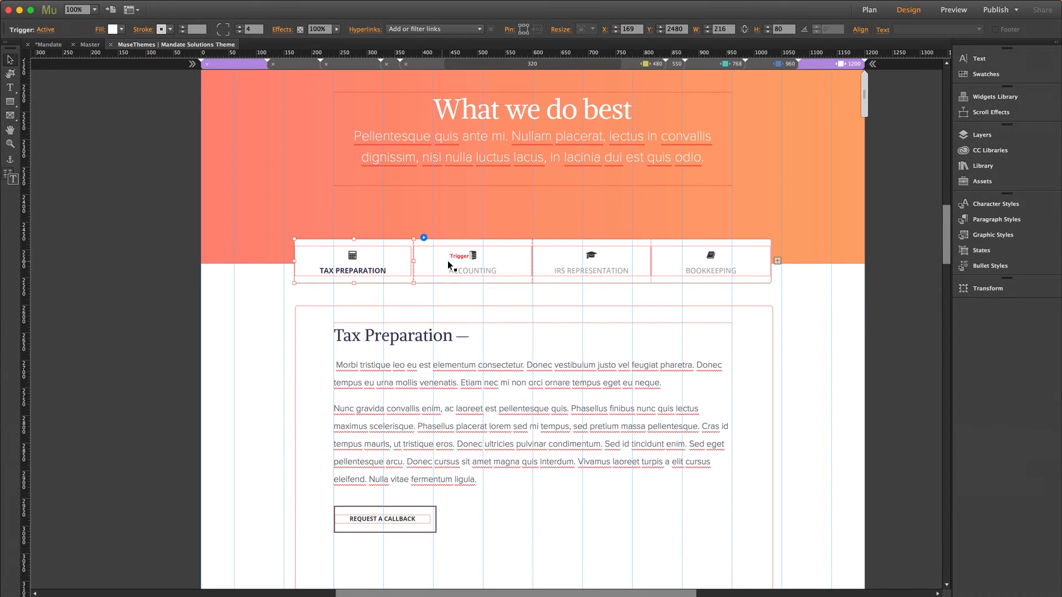
{"action": "left_click", "coordinate": [456, 264]}
{"action": "left_click", "coordinate": [586, 263]}
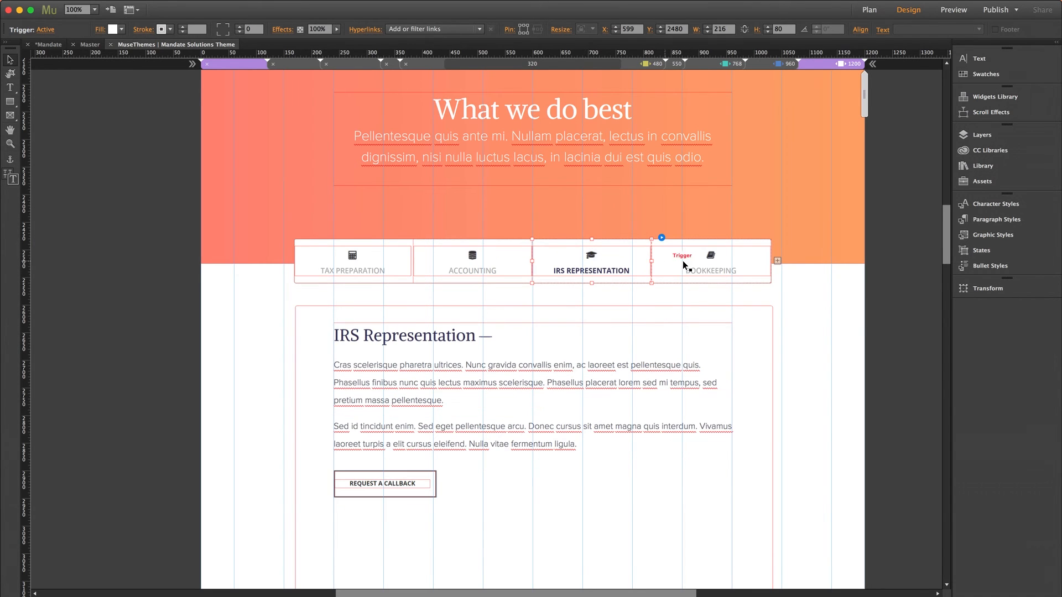
{"action": "left_click", "coordinate": [713, 261]}
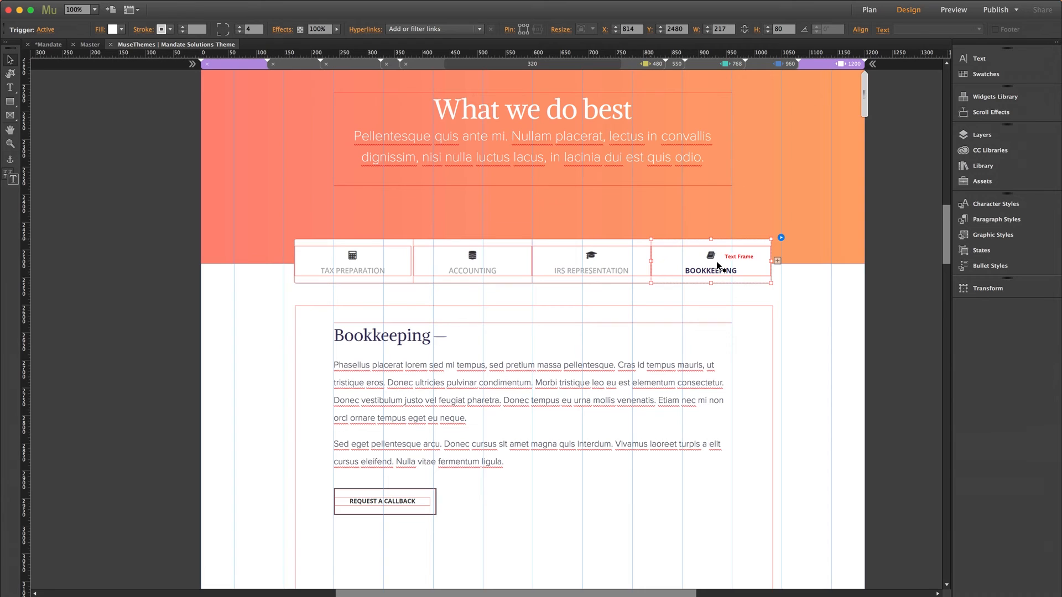
Examine the editable text in the Bookkeeping target and the hyperlink assigned to its Request a Callback button.
{"action": "left_click", "coordinate": [603, 367]}
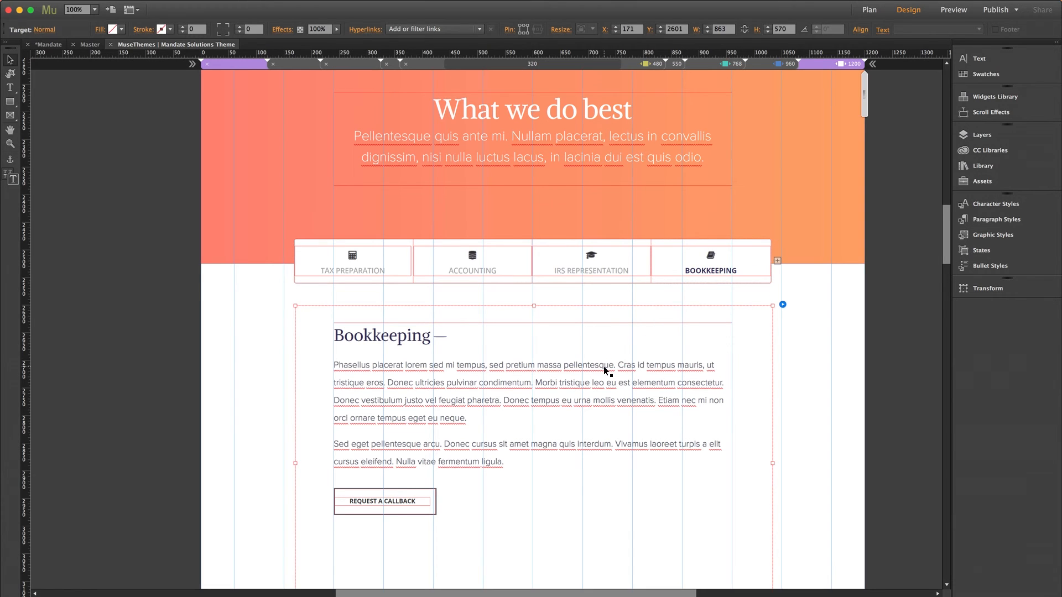
{"action": "left_click", "coordinate": [602, 366]}
{"action": "double_click", "coordinate": [592, 365]}
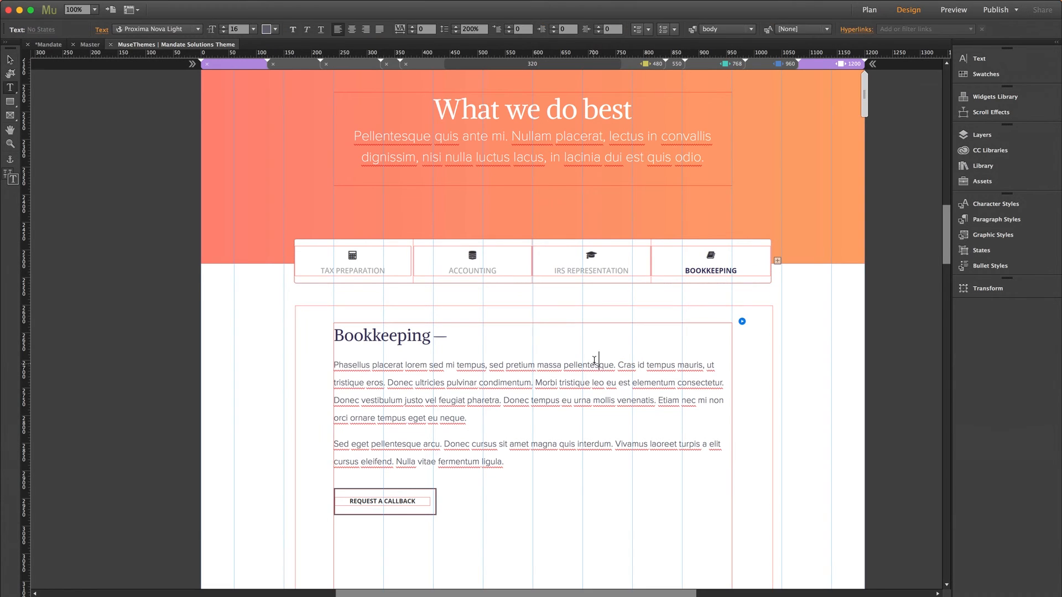
{"action": "left_click_drag", "start_coordinate": [530, 368], "coordinate": [435, 335]}
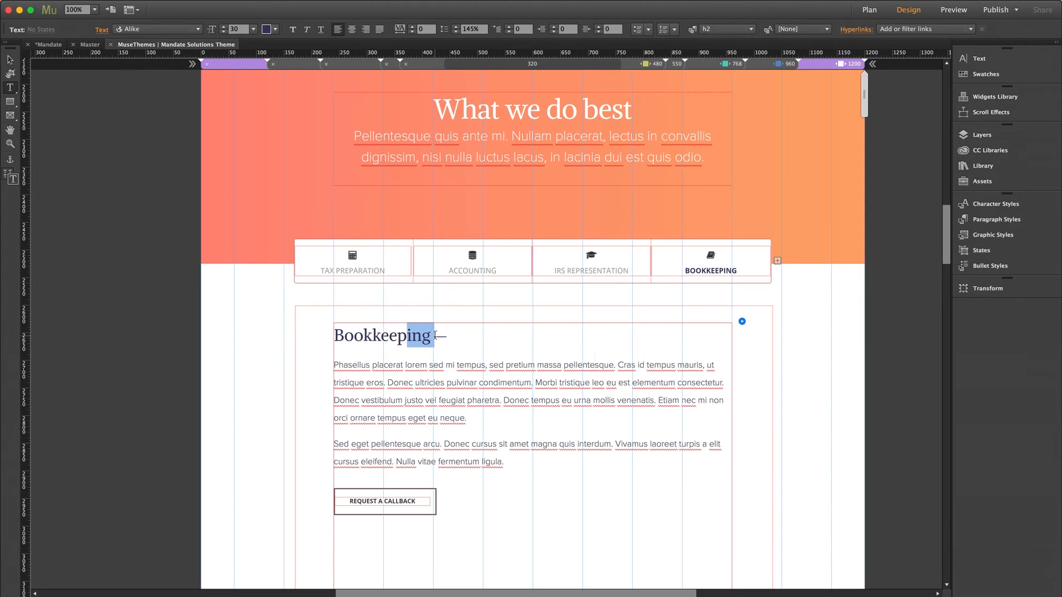
{"action": "key", "text": "Escape"}
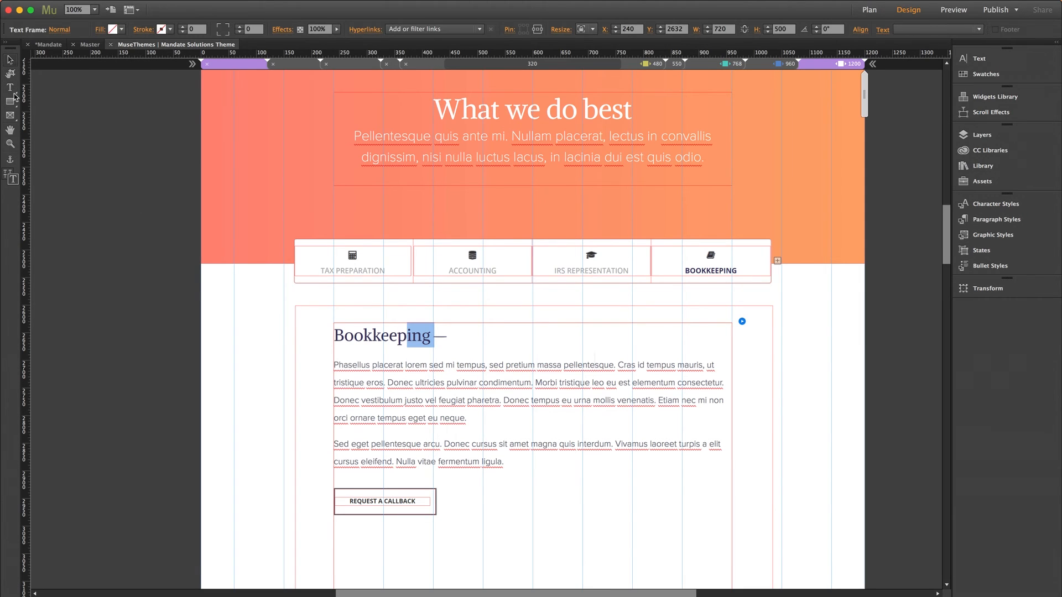
{"action": "left_click", "coordinate": [387, 505]}
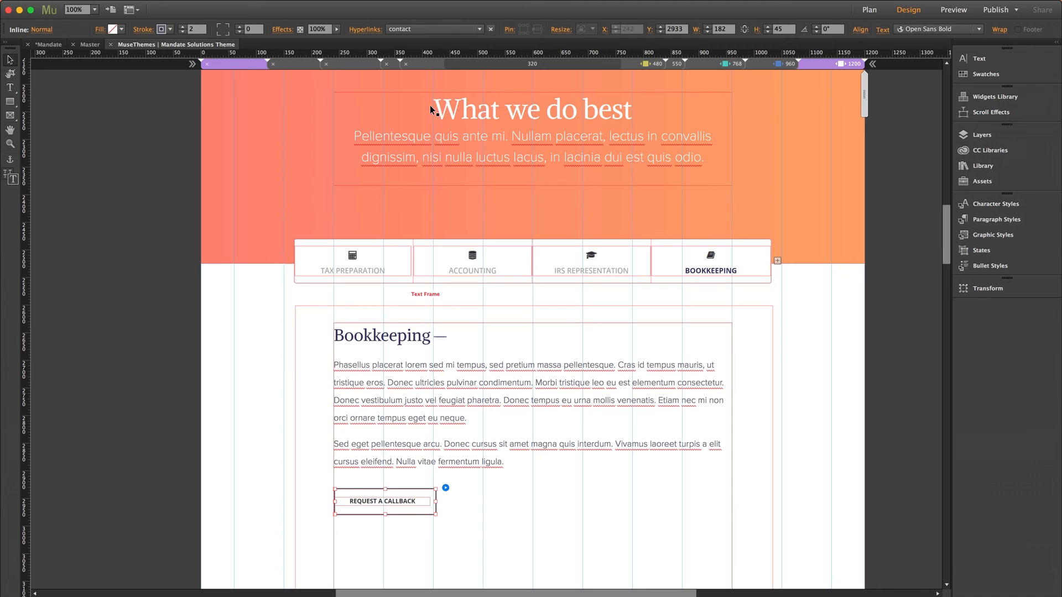
{"action": "left_click", "coordinate": [58, 287]}
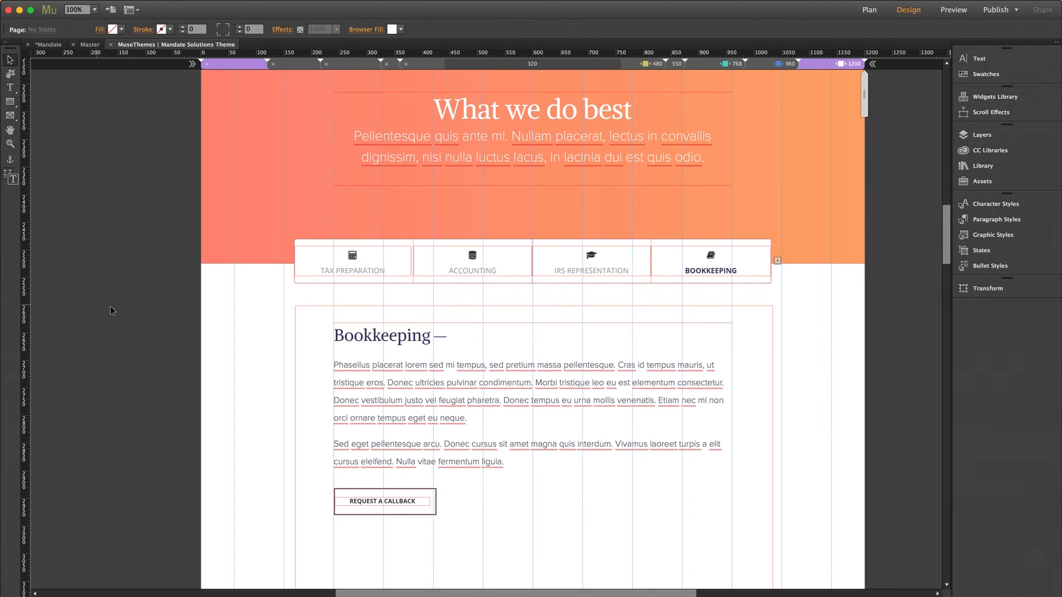
Select the testimonials composition and go through its slides with the dot triggers, ending on the first testimonial.
{"action": "left_click_drag", "start_coordinate": [943, 217], "coordinate": [949, 331]}
{"action": "left_click", "coordinate": [670, 248]}
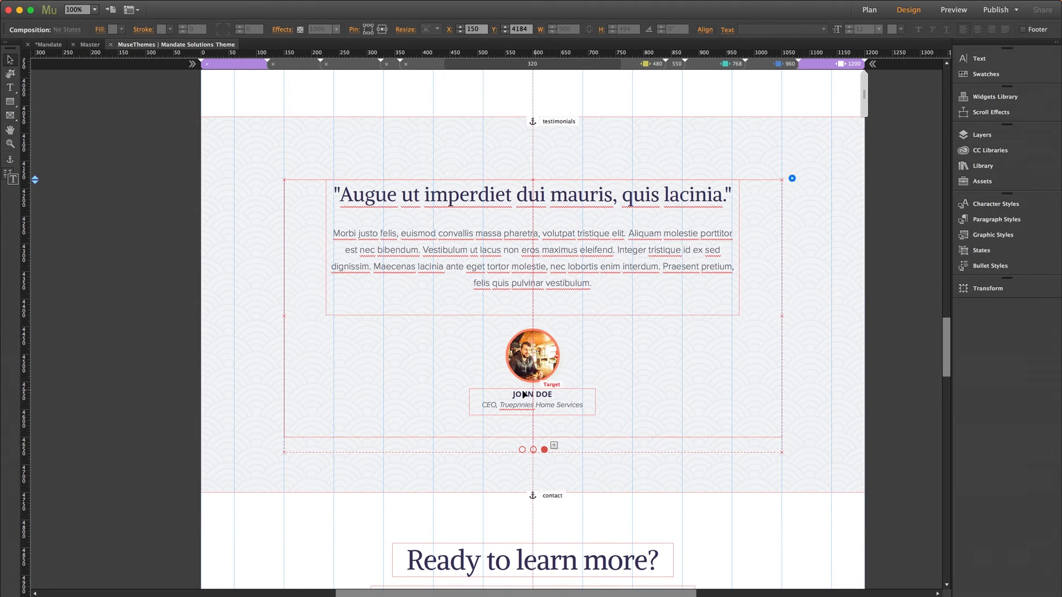
{"action": "left_click", "coordinate": [533, 449]}
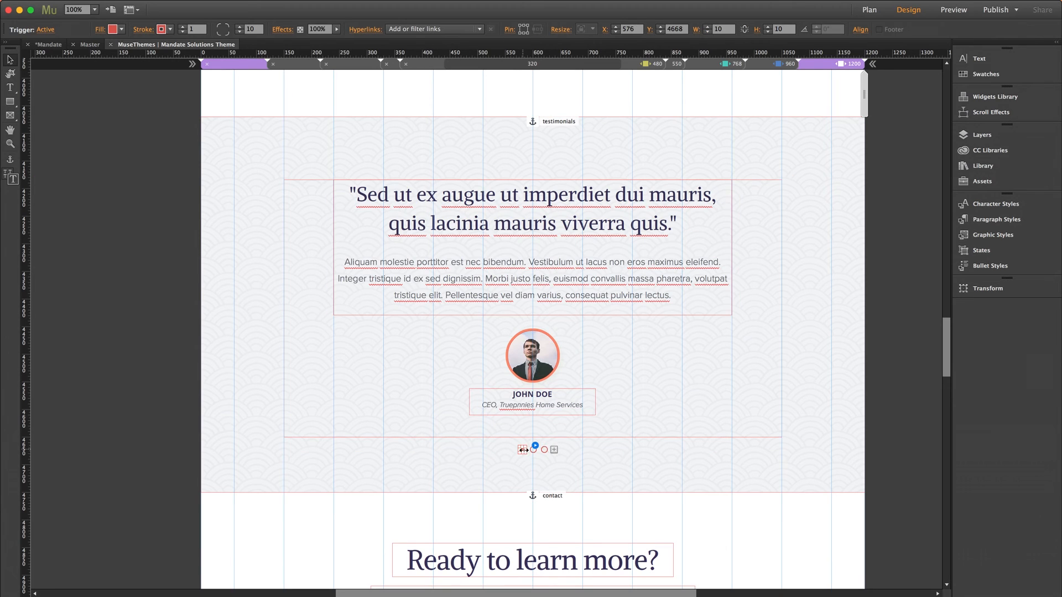
{"action": "left_click", "coordinate": [543, 450]}
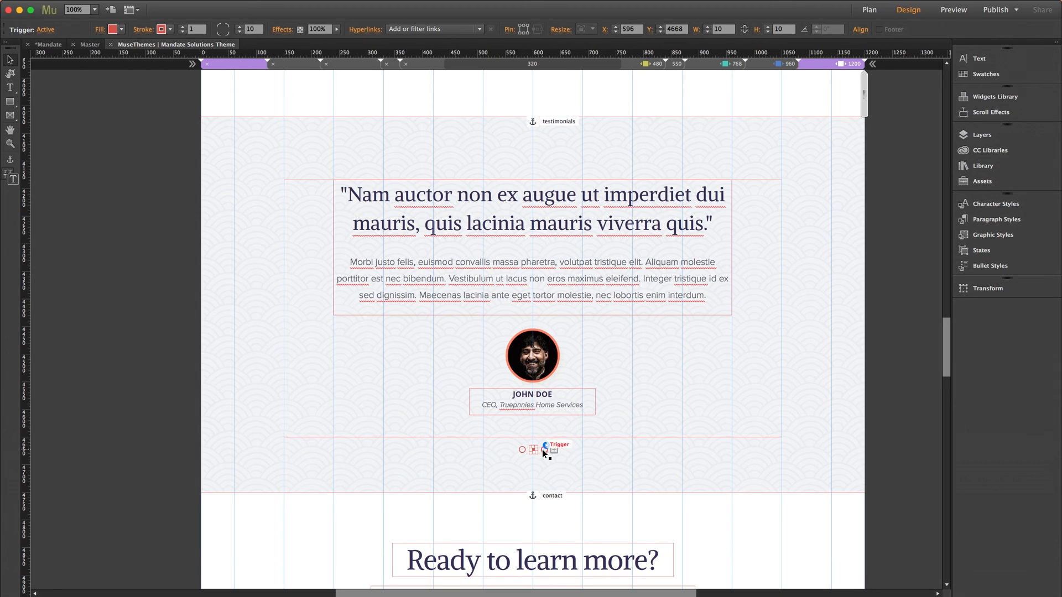
{"action": "left_click", "coordinate": [533, 450]}
{"action": "left_click", "coordinate": [523, 450]}
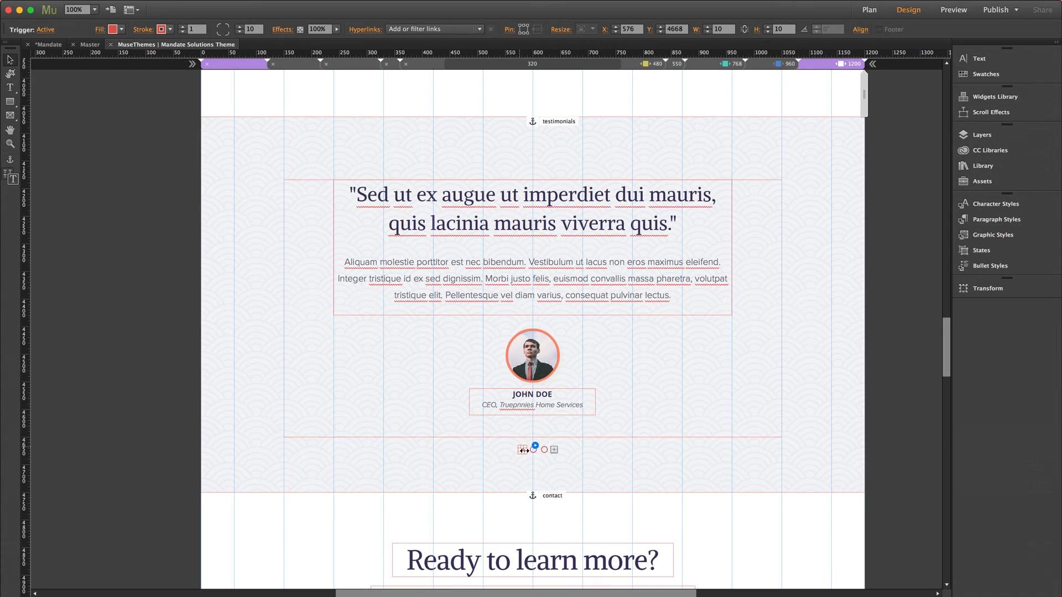
Enter the first testimonial's text frame, highlight parts of its paragraph, and return to the Selection tool.
{"action": "left_click", "coordinate": [533, 264]}
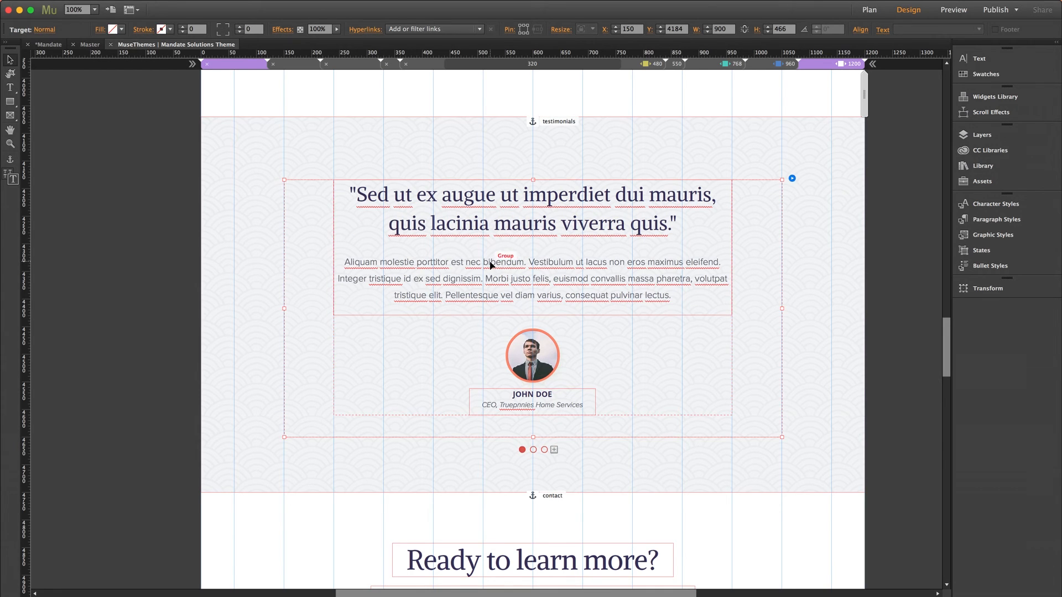
{"action": "double_click", "coordinate": [490, 263]}
{"action": "double_click", "coordinate": [435, 262]}
{"action": "left_click_drag", "start_coordinate": [418, 263], "coordinate": [639, 265]}
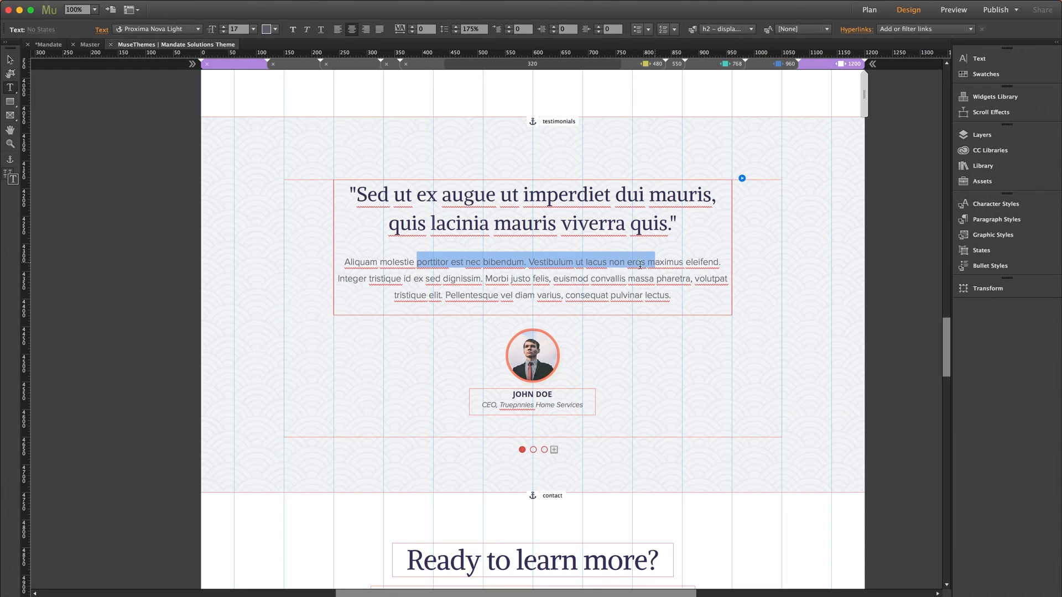
{"action": "left_click_drag", "start_coordinate": [479, 295], "coordinate": [673, 296]}
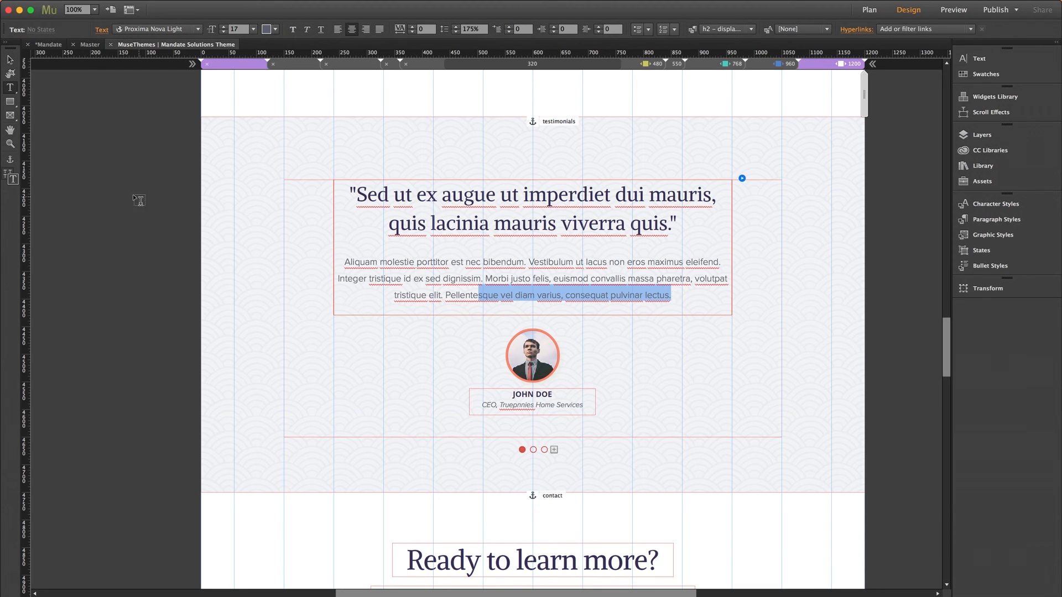
{"action": "left_click", "coordinate": [10, 59]}
Select the contact form below the Ready to learn more? heading and open its widget options.
{"action": "scroll", "coordinate": [125, 327], "scroll_direction": "down", "scroll_amount": 1}
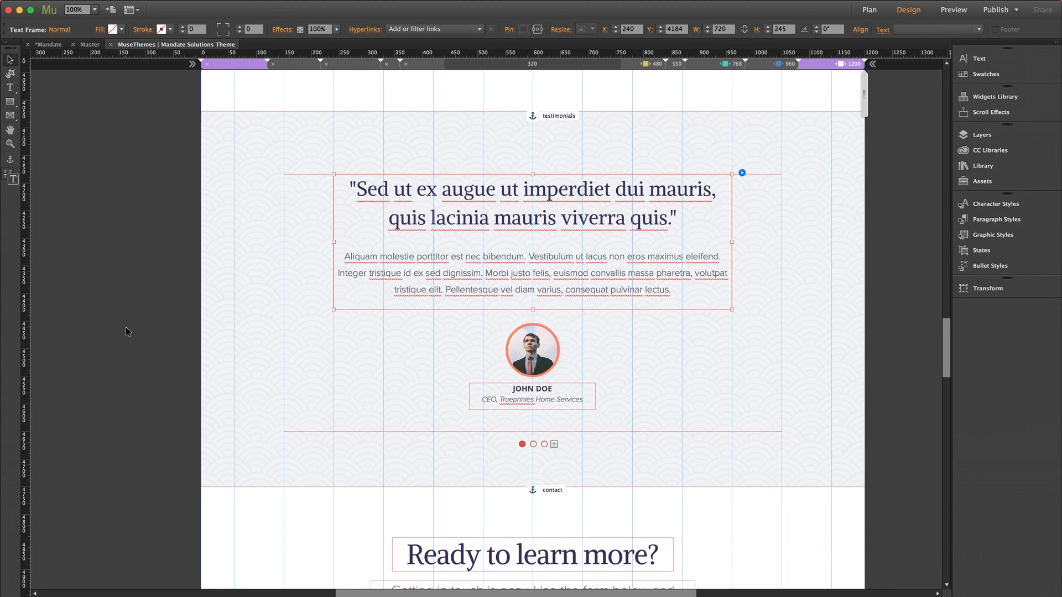
{"action": "scroll", "coordinate": [125, 326], "scroll_direction": "down", "scroll_amount": 10}
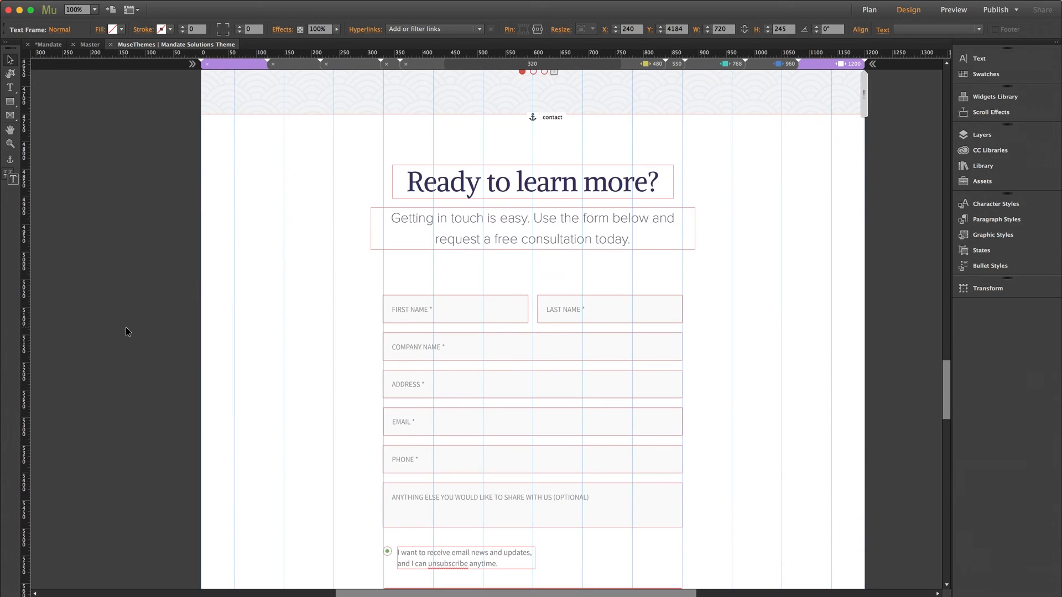
{"action": "scroll", "coordinate": [126, 327], "scroll_direction": "down", "scroll_amount": 3}
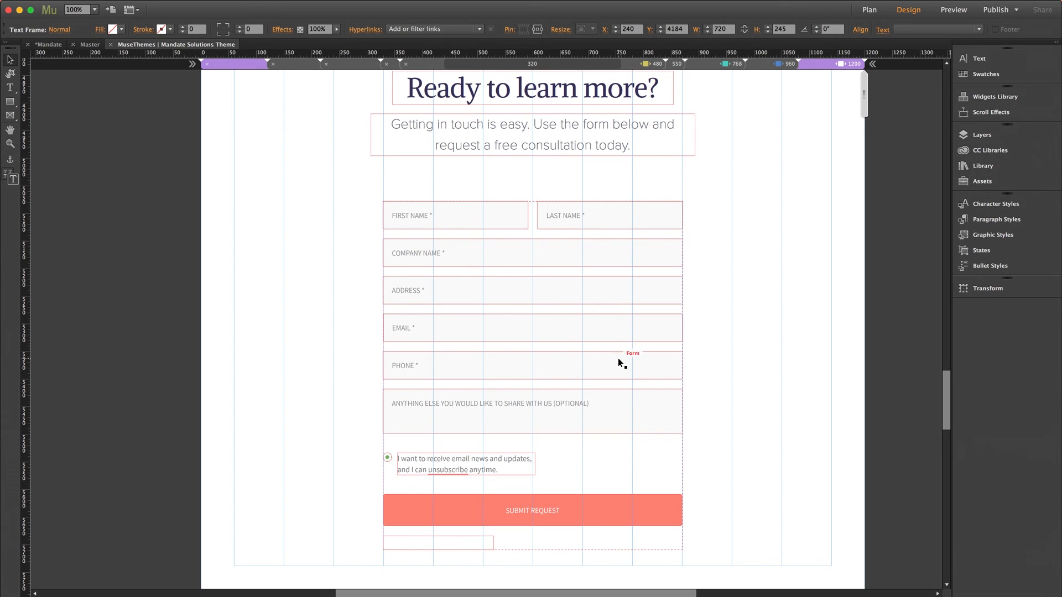
{"action": "left_click", "coordinate": [665, 215]}
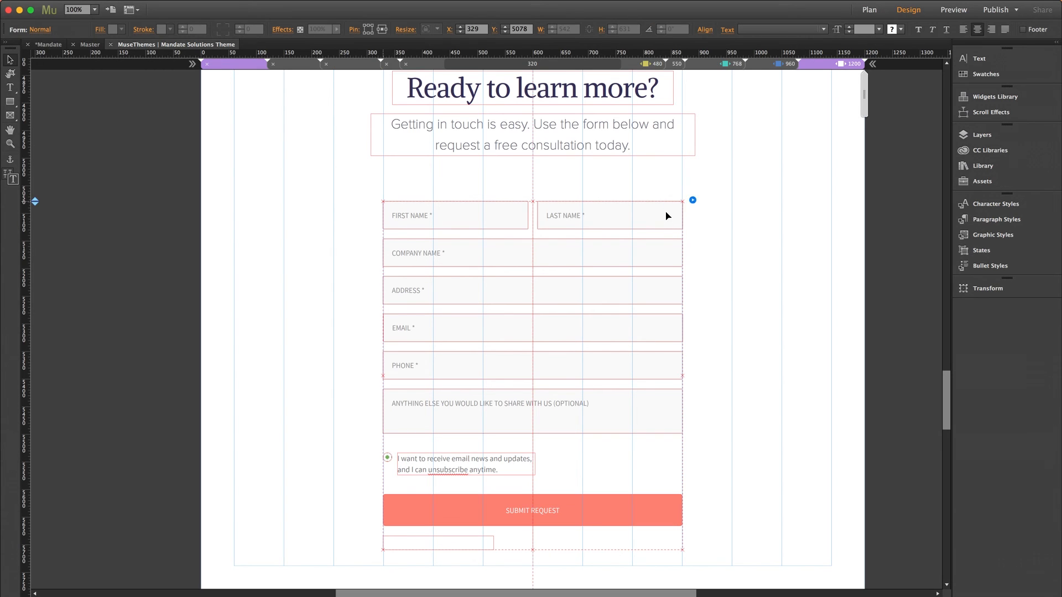
{"action": "left_click", "coordinate": [692, 200]}
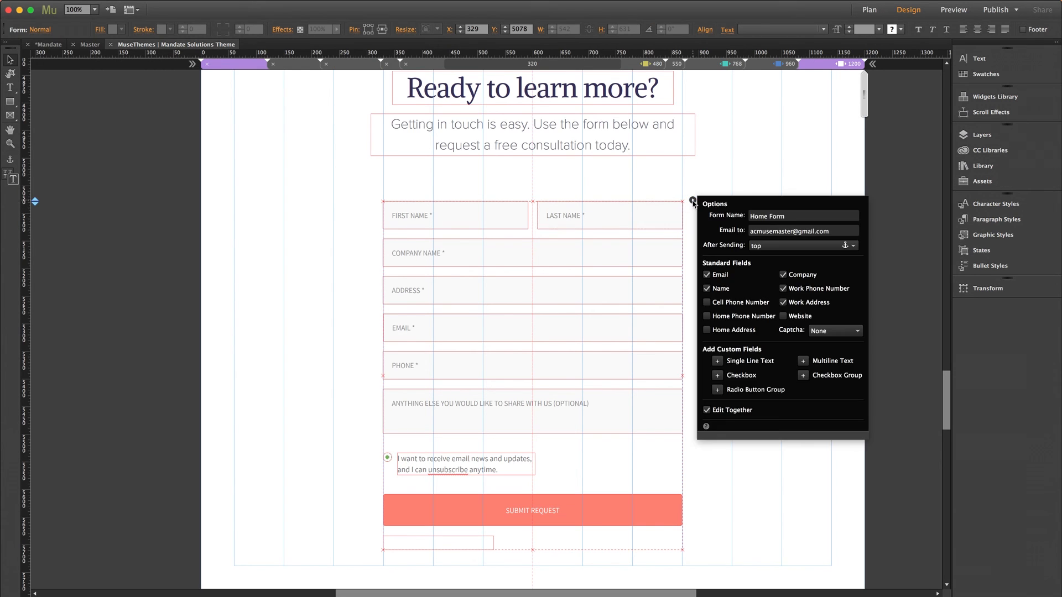
Add a custom Checkbox field to the contact form and select its Checkbox Label text for editing.
{"action": "left_click", "coordinate": [717, 376]}
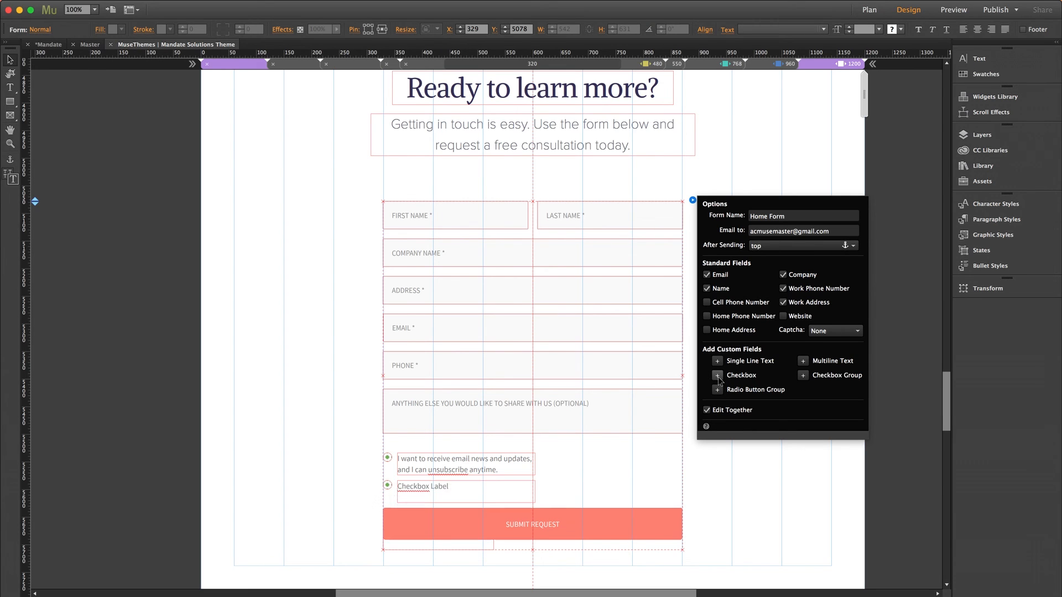
{"action": "left_click", "coordinate": [431, 491]}
{"action": "double_click", "coordinate": [430, 490]}
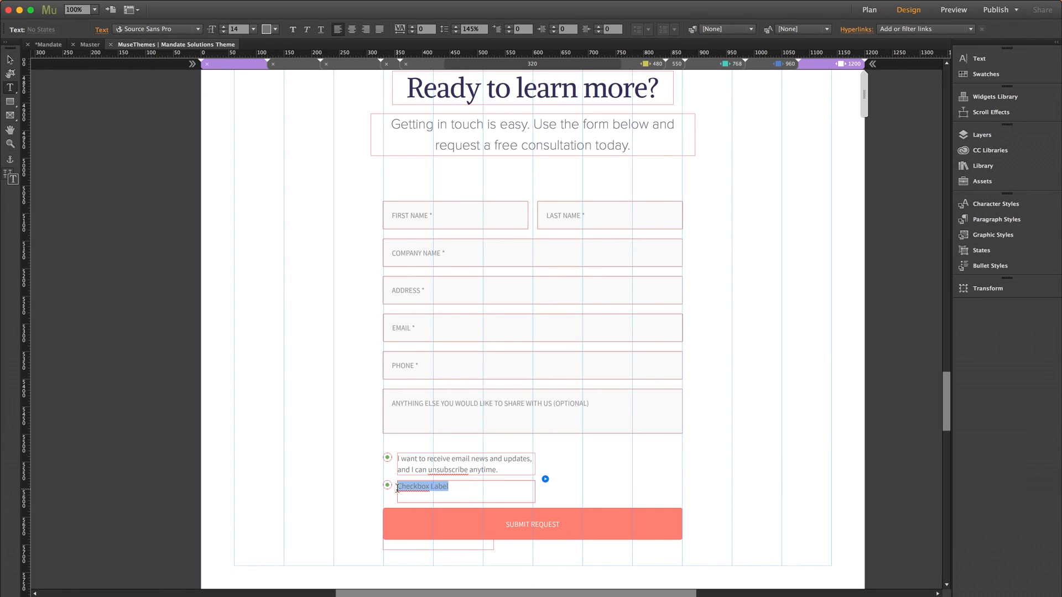
Return to the Selection tool, select the new checkbox's button beside its label, and switch it to the unchecked state.
{"action": "left_click", "coordinate": [10, 60]}
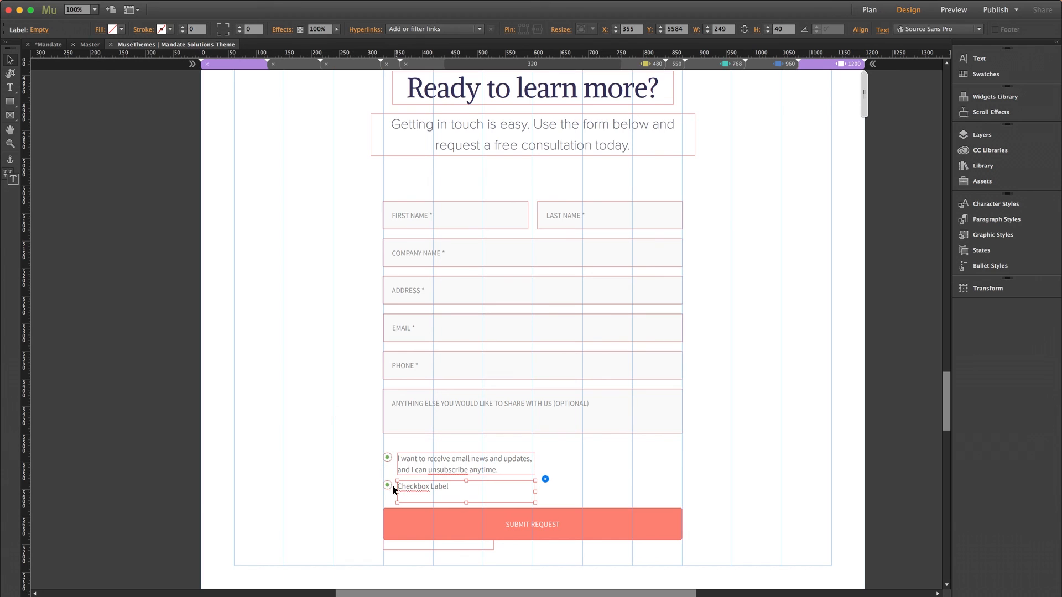
{"action": "left_click", "coordinate": [388, 486]}
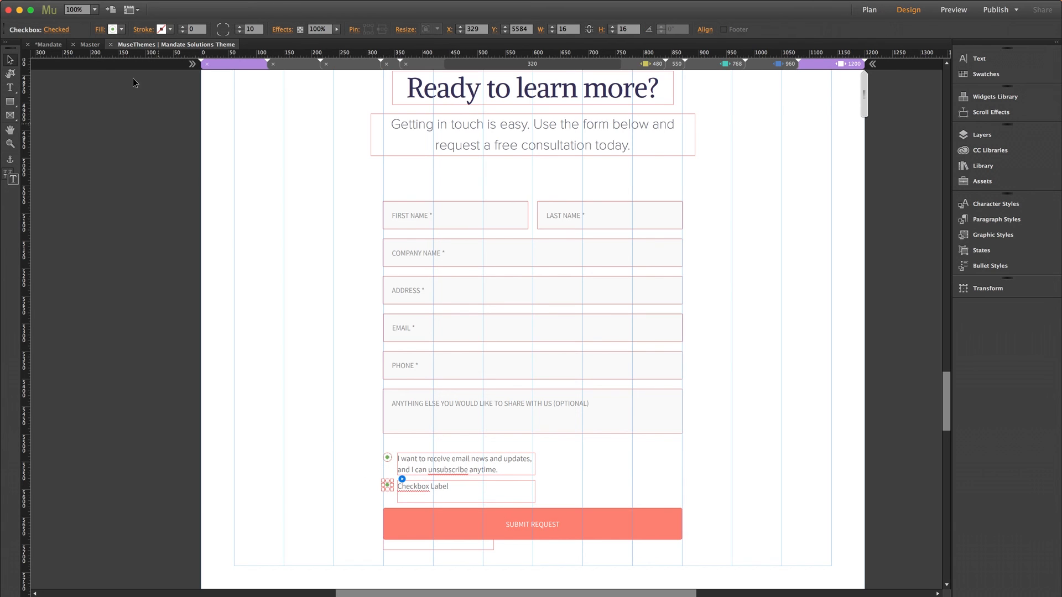
{"action": "left_click", "coordinate": [100, 31]}
Review the Home Form's widget options, including the After Sending setting, and return to the site's Plan view.
{"action": "left_click", "coordinate": [684, 212]}
{"action": "left_click", "coordinate": [692, 200]}
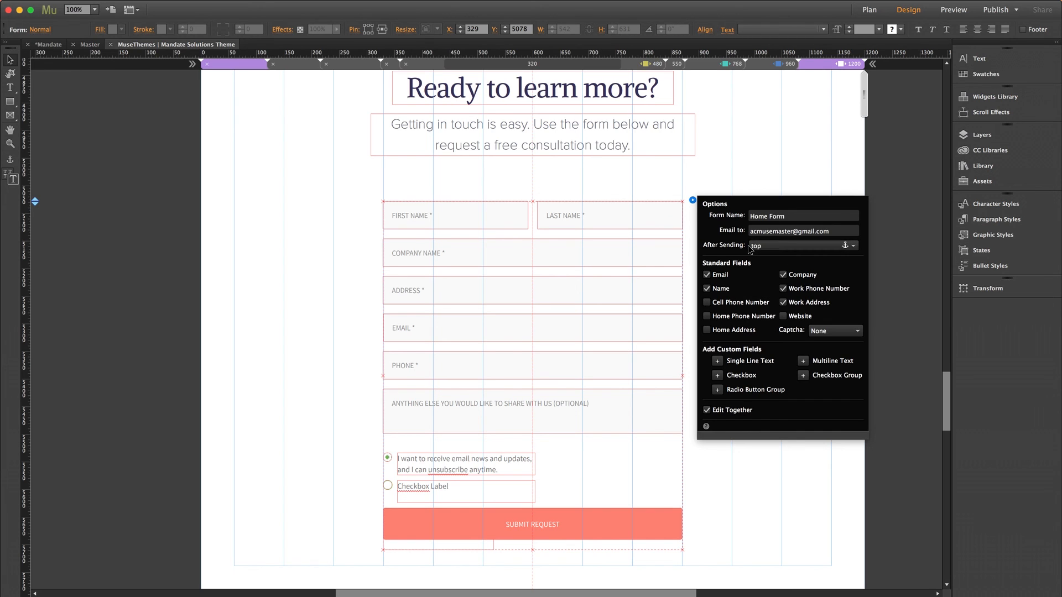
{"action": "left_click", "coordinate": [900, 241]}
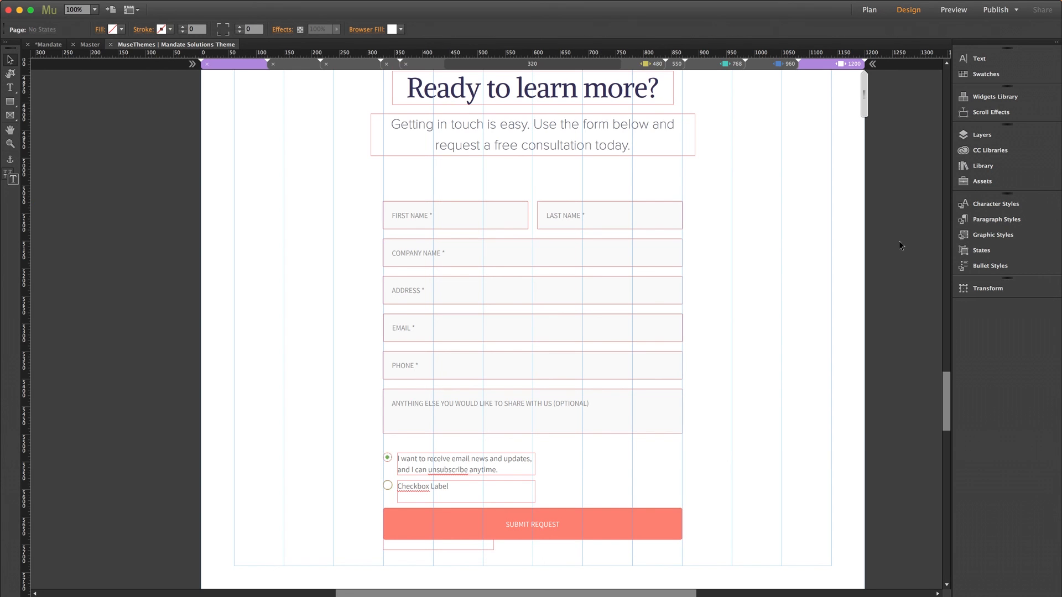
{"action": "left_click", "coordinate": [863, 13]}
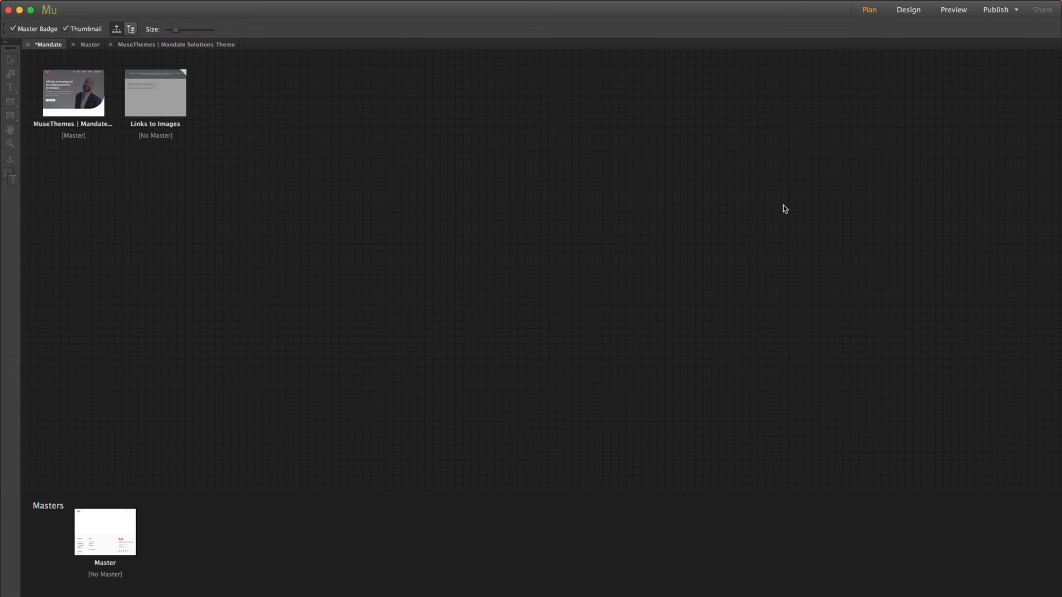